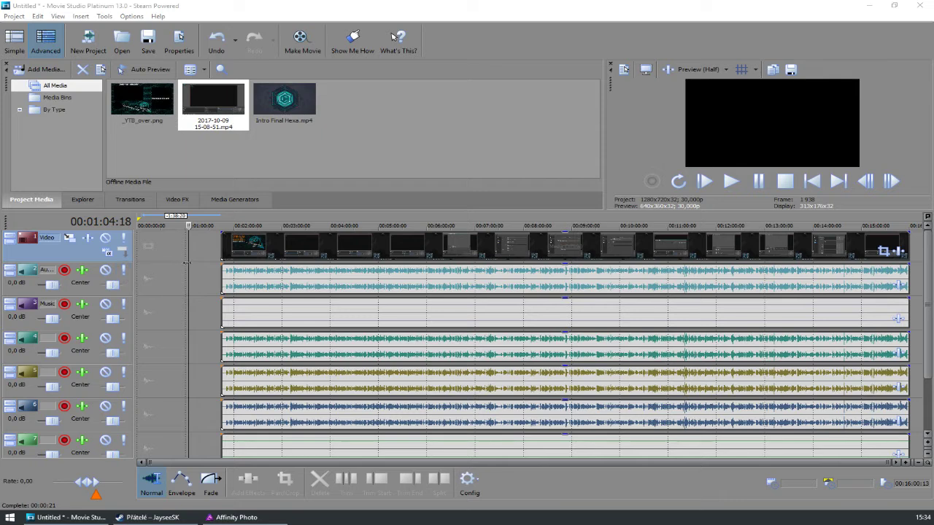
# Step: Select all tracks of the recording and move them together so the clip starts at about 00:01:25 on the timeline
pyautogui.hotkey('ctrl', 'a')
pyautogui.moveTo(270, 270); pyautogui.dragTo(247, 268)
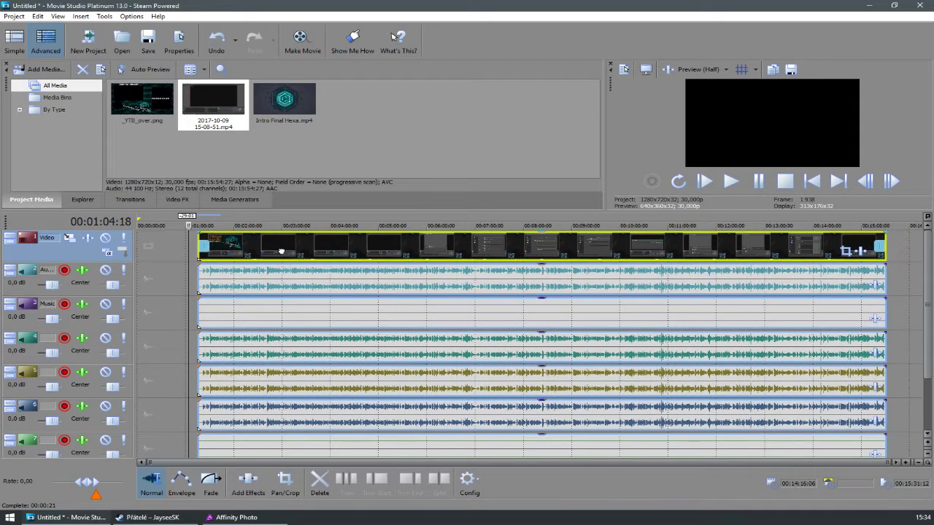
pyautogui.click(269, 228)
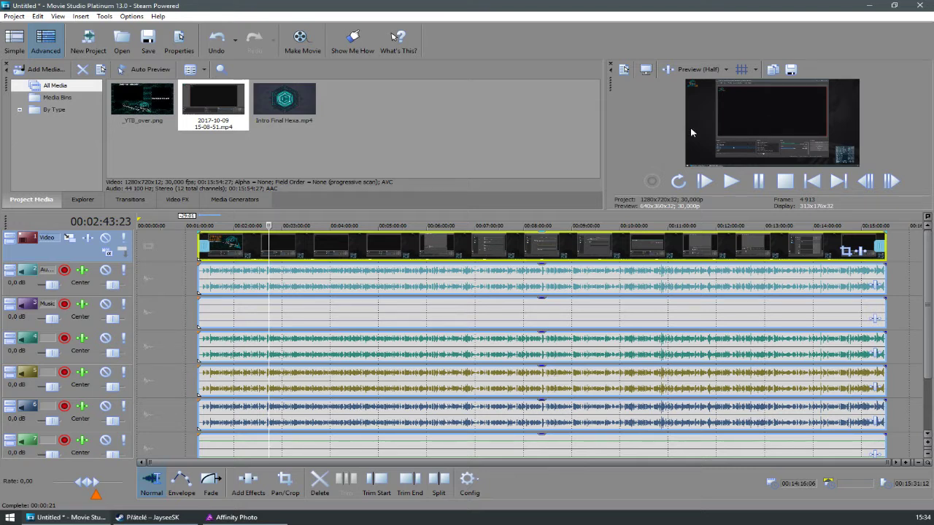
pyautogui.moveTo(305, 247); pyautogui.dragTo(331, 247)
pyautogui.click(228, 229)
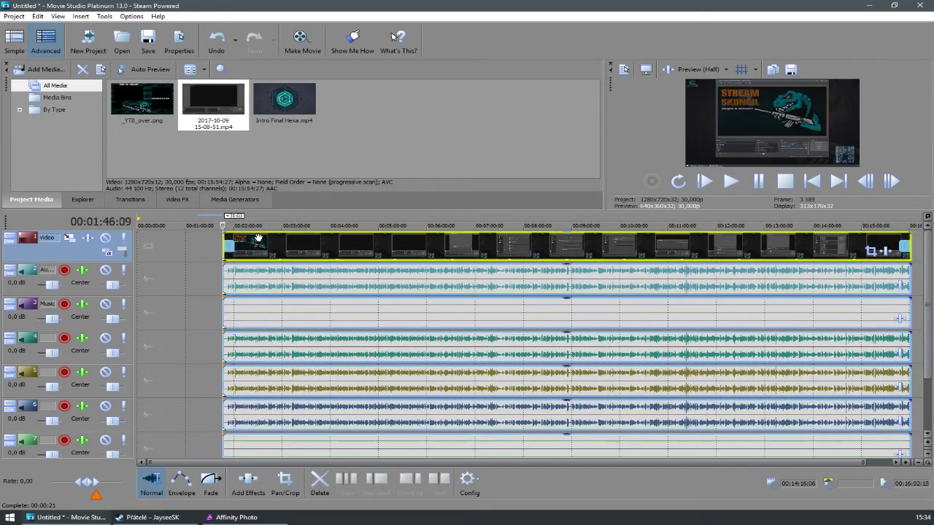
pyautogui.scroll(5, 266, 246)
pyautogui.moveTo(531, 253); pyautogui.dragTo(189, 236)
pyautogui.moveTo(239, 257); pyautogui.dragTo(527, 259)
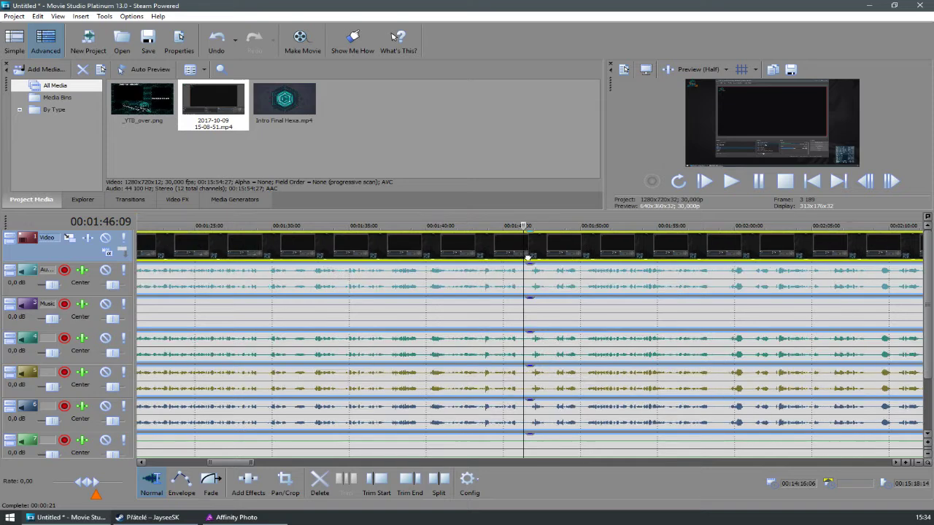
pyautogui.moveTo(257, 250); pyautogui.dragTo(617, 242)
# Step: Split the recording on all tracks at about 00:01:32:12, just before the speech starts
pyautogui.click(316, 227)
pyautogui.press('Left')
pyautogui.press('Left')
pyautogui.press('Left')
pyautogui.press('Left')
pyautogui.press('Left')
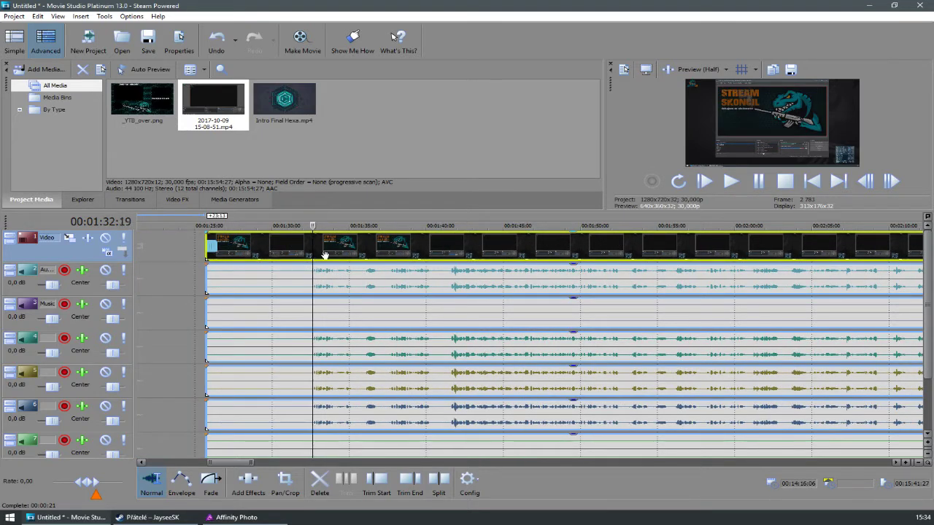
pyautogui.press('Left')
pyautogui.press('Left')
pyautogui.press('Left')
pyautogui.press('Left')
pyautogui.press('Left')
pyautogui.press('Left')
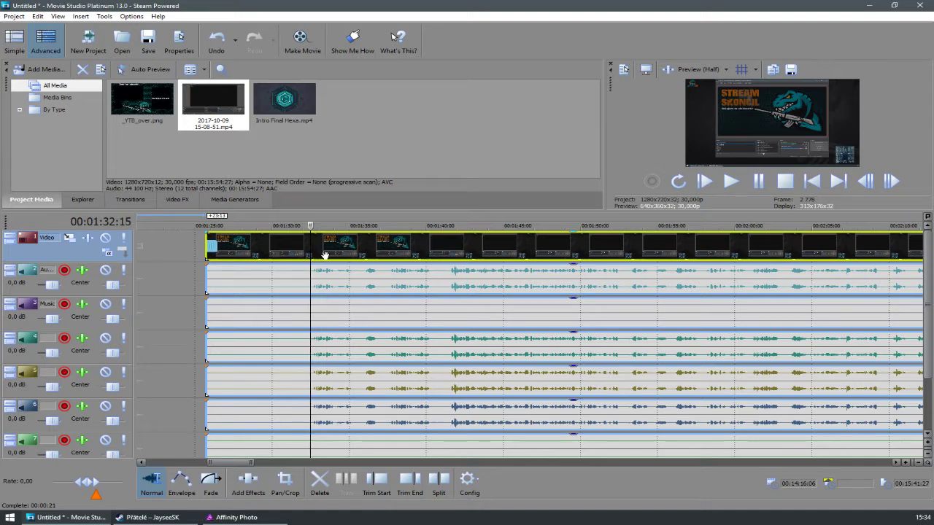
pyautogui.press('s')
pyautogui.click(263, 243)
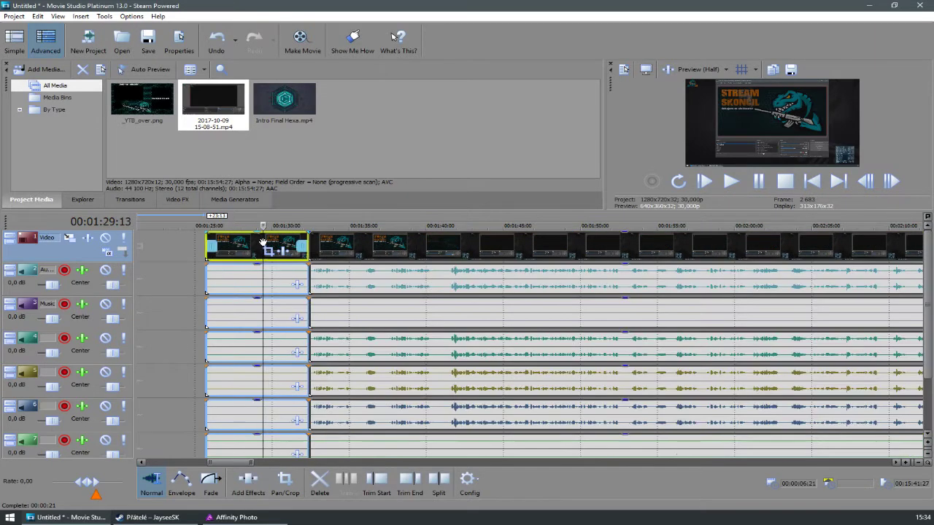
pyautogui.press('Delete')
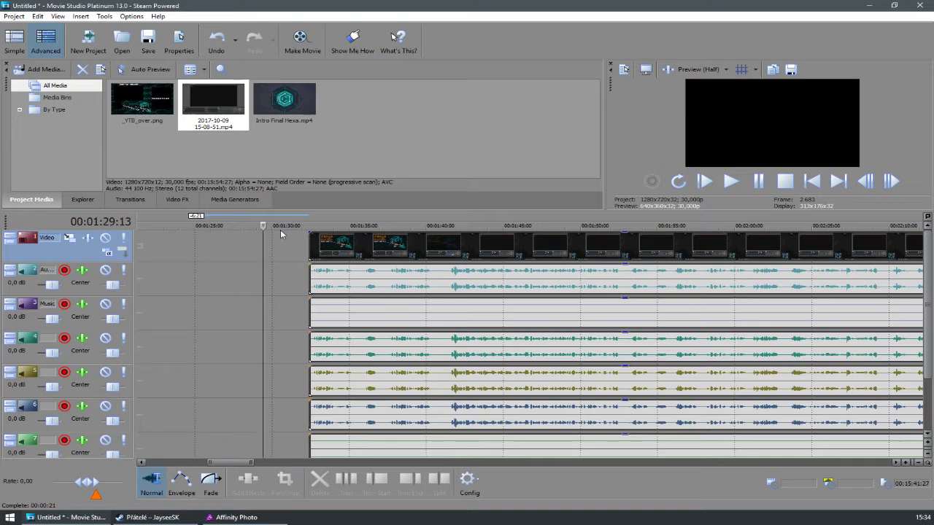
pyautogui.hotkey('ctrl', 'z')
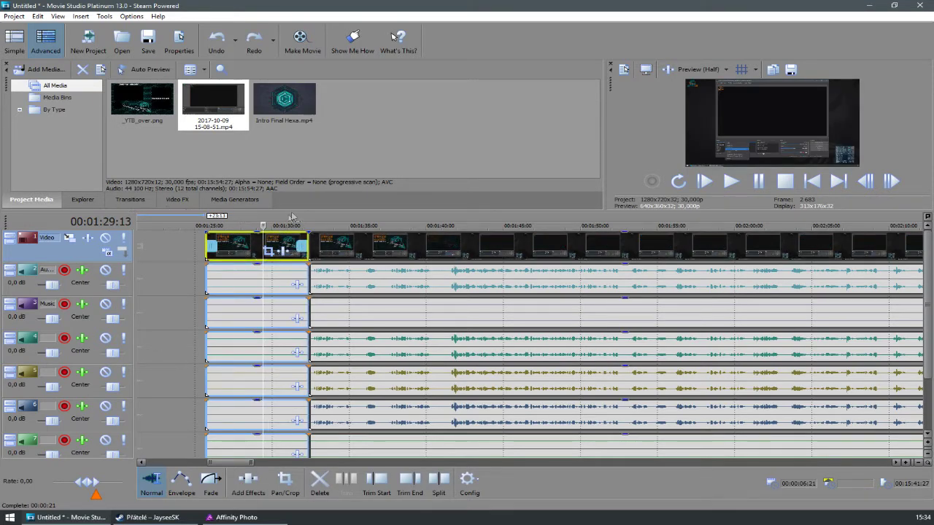
# Step: Delete the silent opening segment of the recording before the split, on all tracks
pyautogui.click(310, 227)
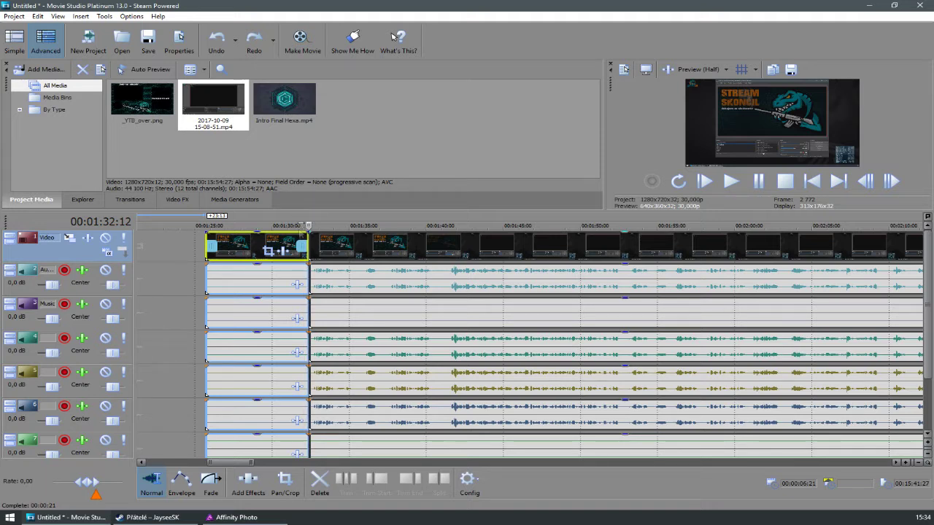
pyautogui.click(247, 243)
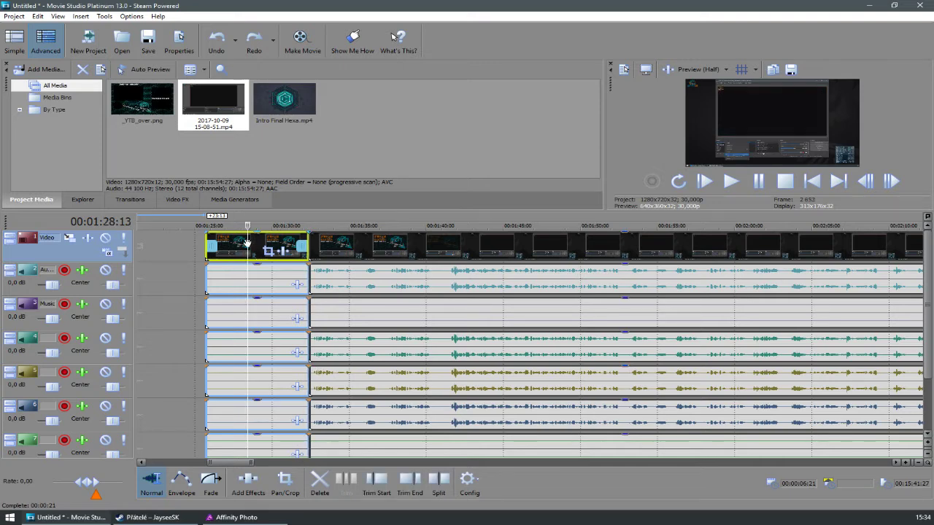
pyautogui.press('Delete')
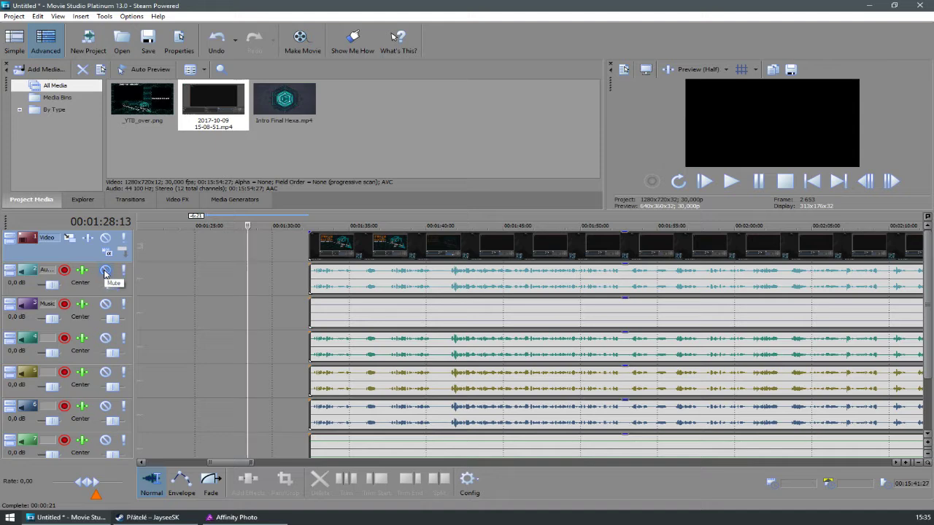
# Step: Mute and minimize audio track 2, and select the recording's clip on track 4
pyautogui.click(104, 271)
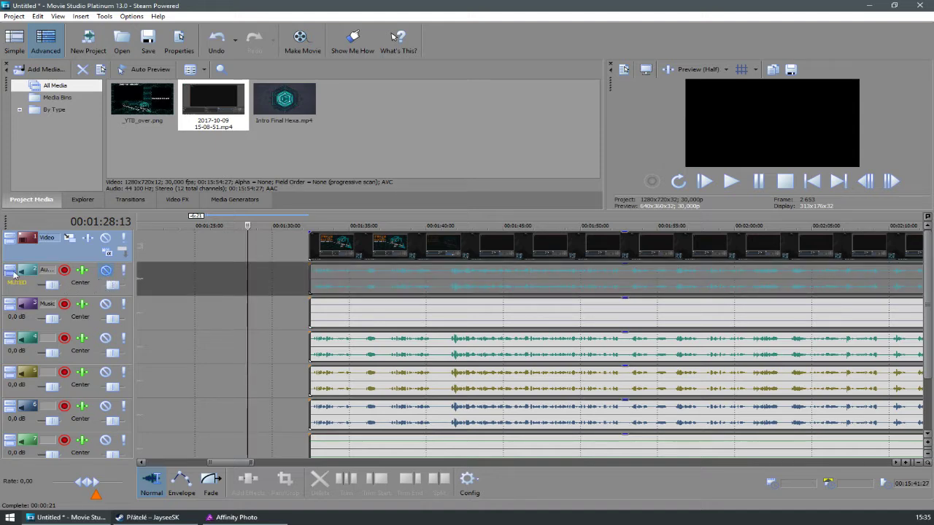
pyautogui.click(13, 273)
pyautogui.click(394, 291)
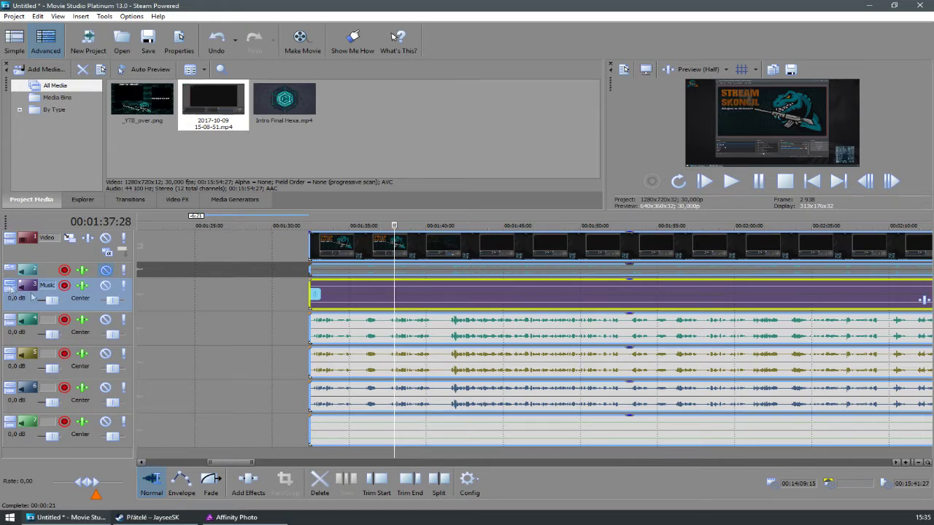
pyautogui.click(376, 330)
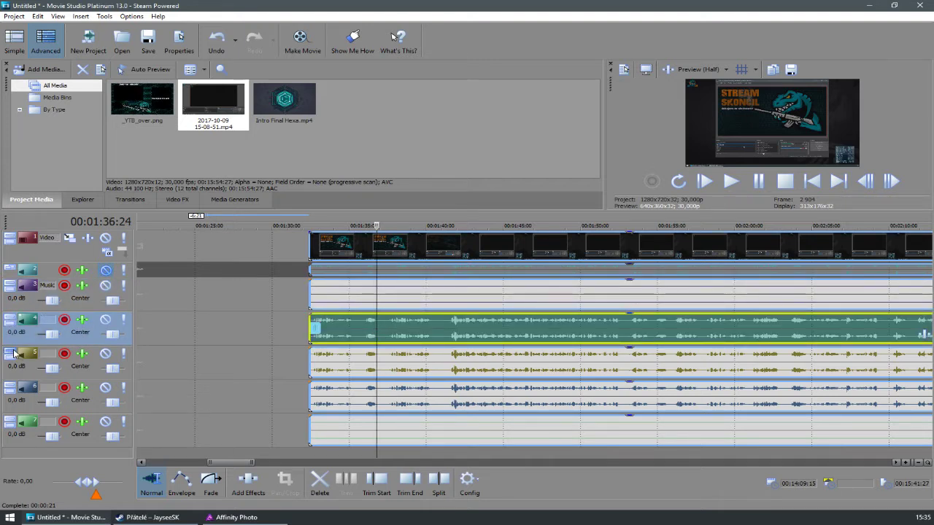
# Step: Mute audio tracks 5, 6 and 7 and minimize all three of them
pyautogui.click(106, 354)
pyautogui.click(106, 387)
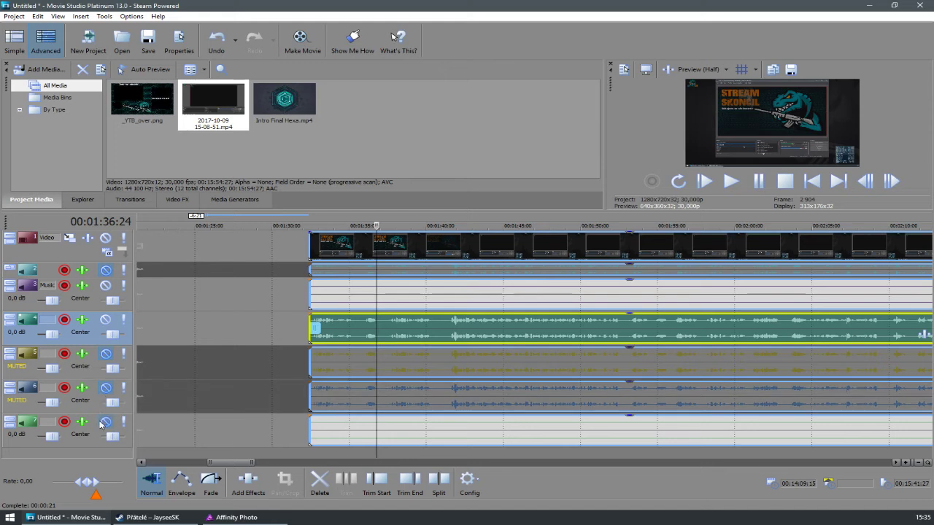
pyautogui.click(106, 422)
pyautogui.click(8, 421)
pyautogui.click(9, 387)
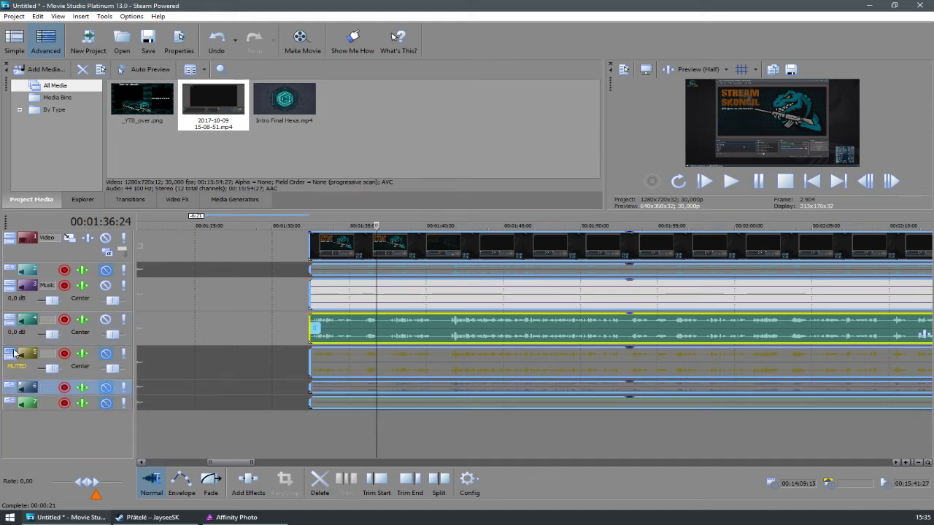
pyautogui.click(9, 354)
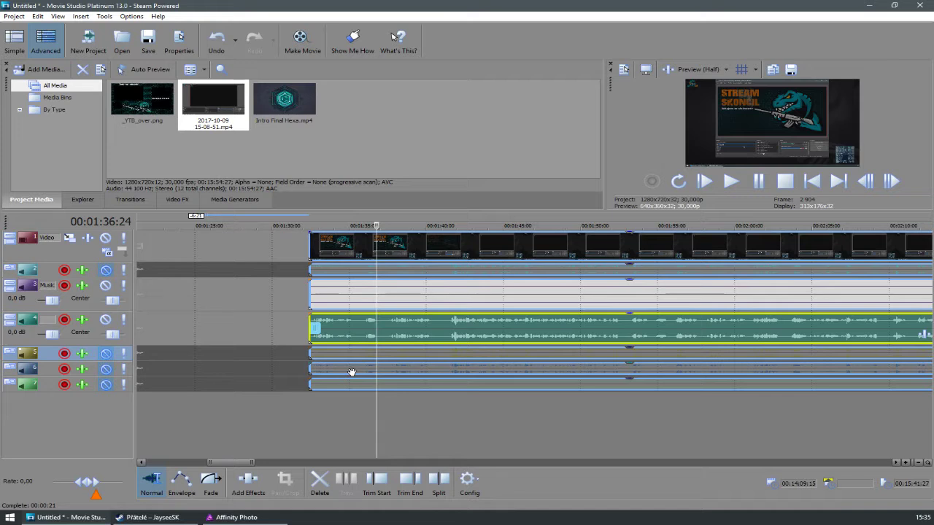
pyautogui.click(411, 296)
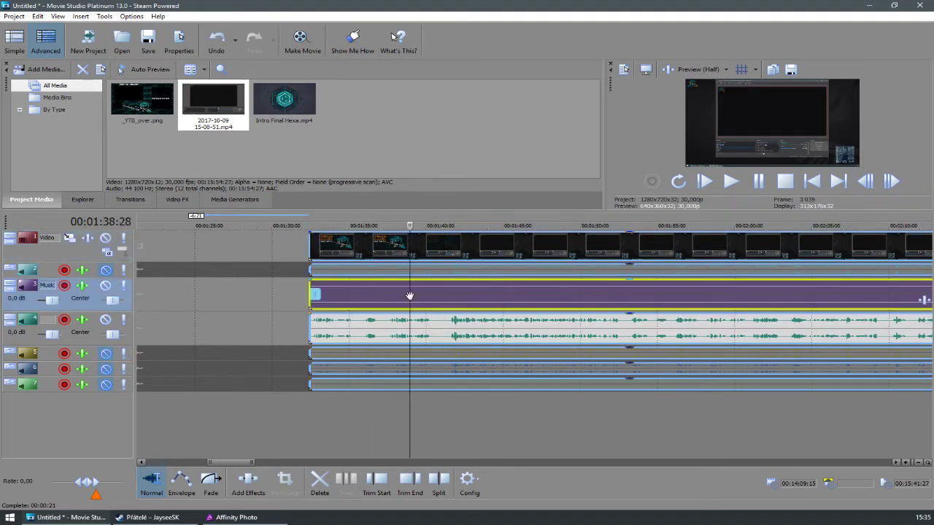
pyautogui.click(386, 325)
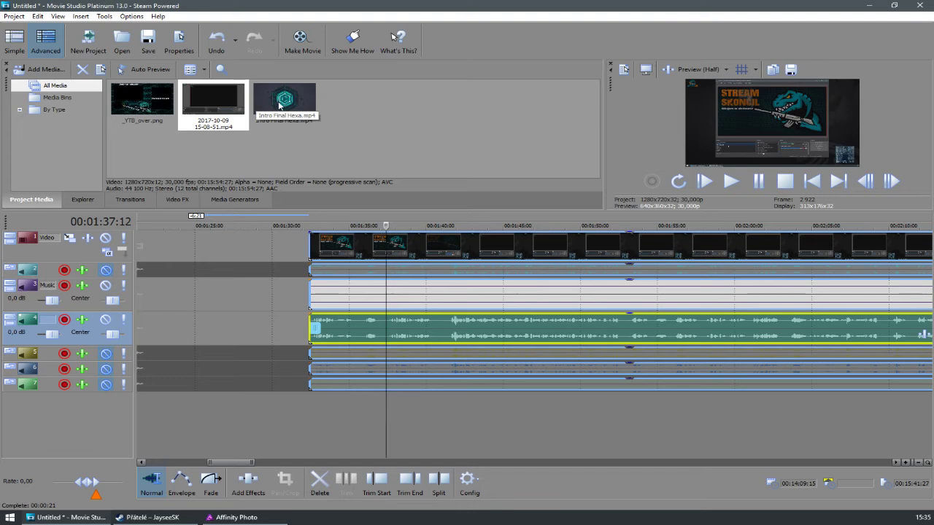
pyautogui.moveTo(278, 105); pyautogui.dragTo(144, 466)
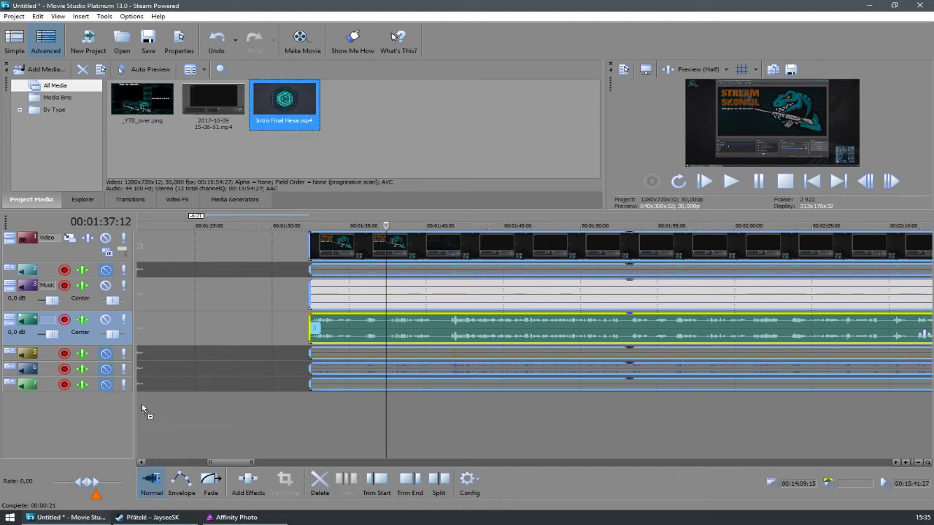
pyautogui.moveTo(199, 411); pyautogui.dragTo(240, 413)
# Step: Move the recording to start at about 00:00:15 and place Intro Final Hexa.mp4 on new tracks at the timeline start
pyautogui.scroll(-5, 258, 320)
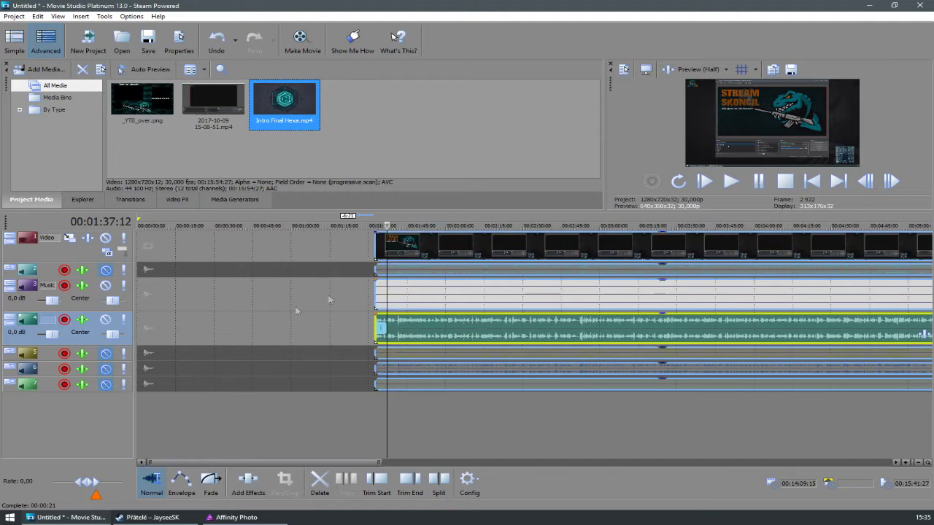
pyautogui.moveTo(448, 248); pyautogui.dragTo(248, 247)
pyautogui.click(150, 225)
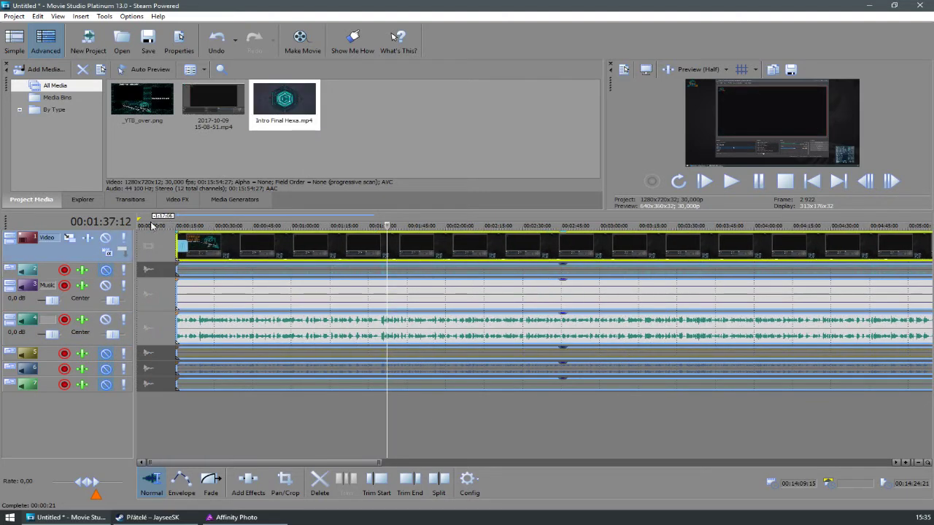
pyautogui.scroll(4, 155, 385)
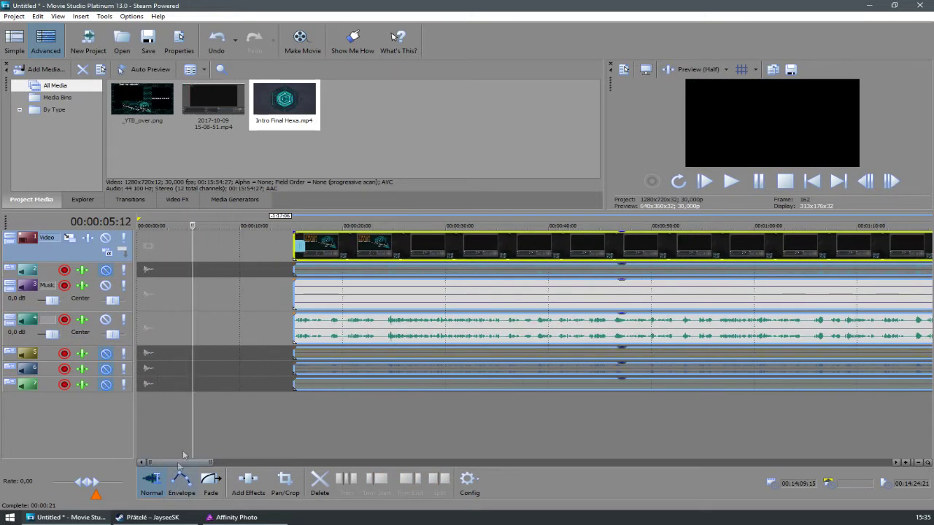
pyautogui.moveTo(284, 103); pyautogui.dragTo(165, 406)
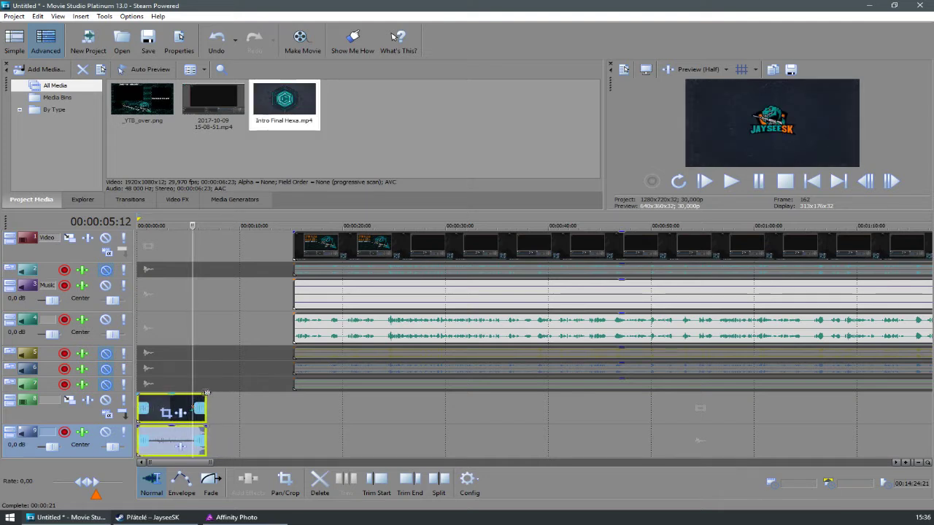
# Step: Move the recording earlier so that it begins exactly where the intro clip ends
pyautogui.click(349, 243)
pyautogui.moveTo(295, 245); pyautogui.dragTo(206, 246)
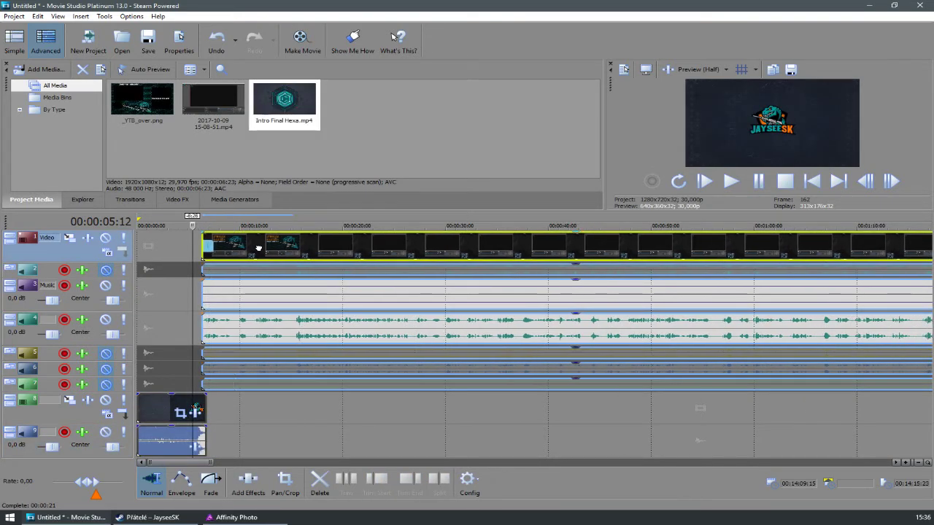
pyautogui.click(200, 226)
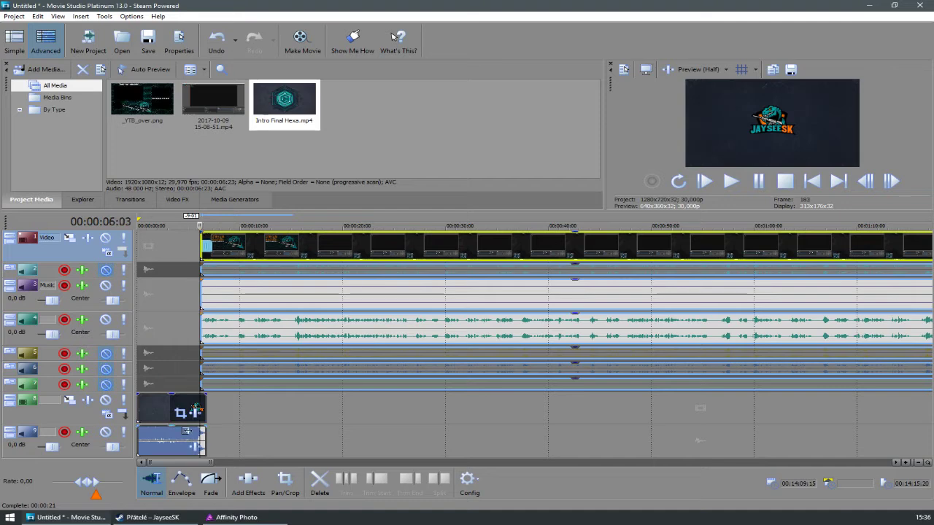
pyautogui.press('Up')
pyautogui.press('Up')
pyautogui.press('Up')
pyautogui.press('Up')
pyautogui.press('Up')
pyautogui.press('Up')
pyautogui.press('Up')
pyautogui.press('Up')
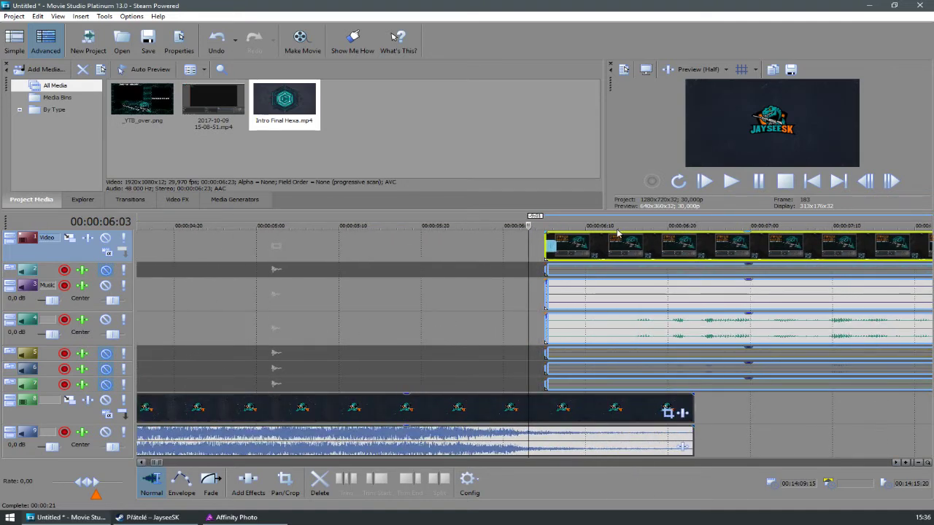
pyautogui.moveTo(605, 244); pyautogui.dragTo(746, 253)
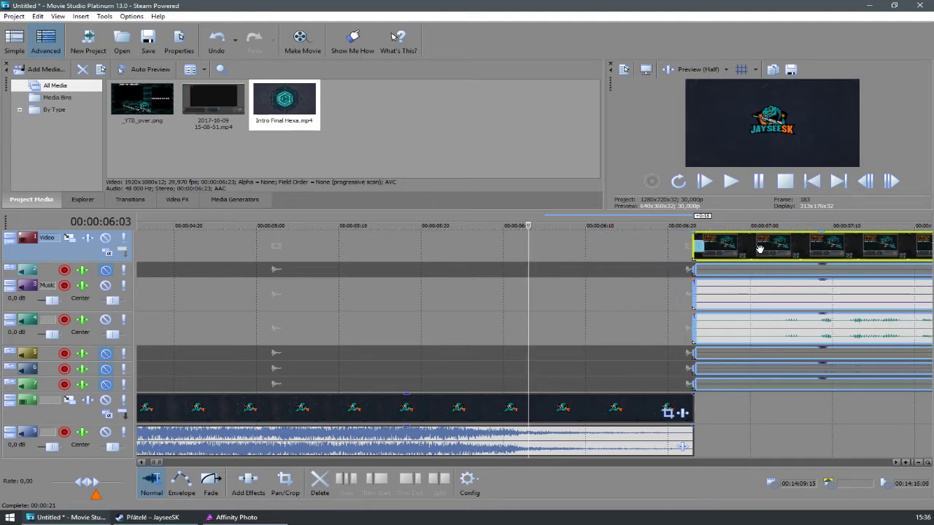
# Step: Shift the recording about 11 frames earlier so that its start overlaps the end of the intro clip
pyautogui.moveTo(686, 243); pyautogui.dragTo(471, 248)
pyautogui.click(553, 248)
pyautogui.moveTo(775, 252); pyautogui.dragTo(685, 257)
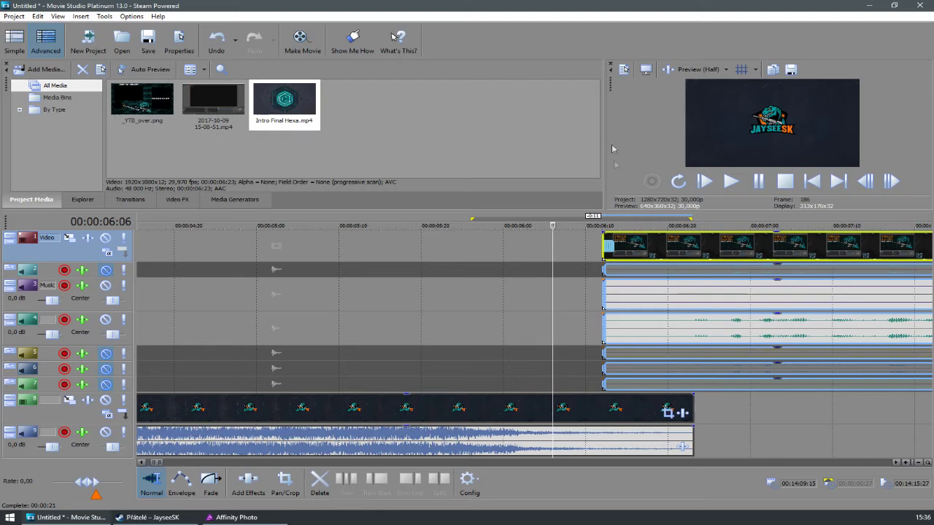
# Step: Mark the silent gap in the speech as a time selection about 00:00:01:08 long, starting at 00:00:14:09
pyautogui.scroll(-8, 513, 342)
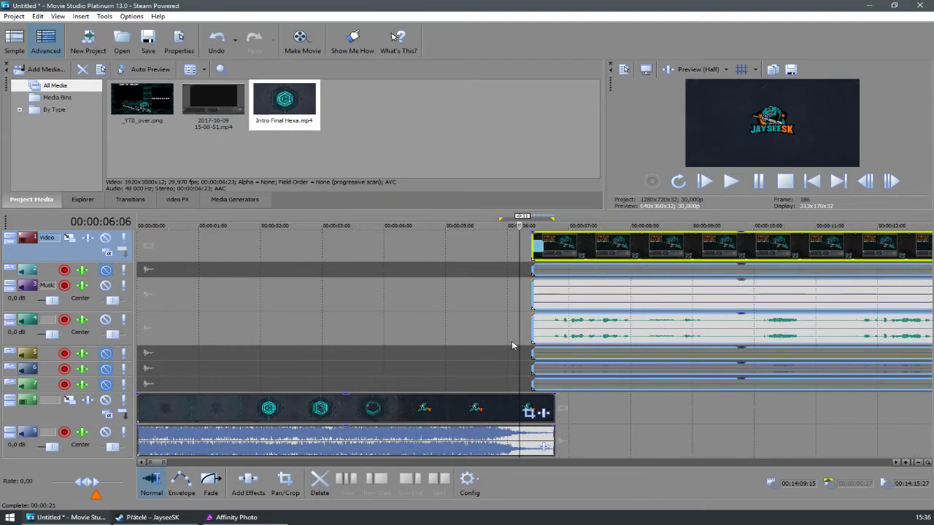
pyautogui.scroll(-3, 460, 358)
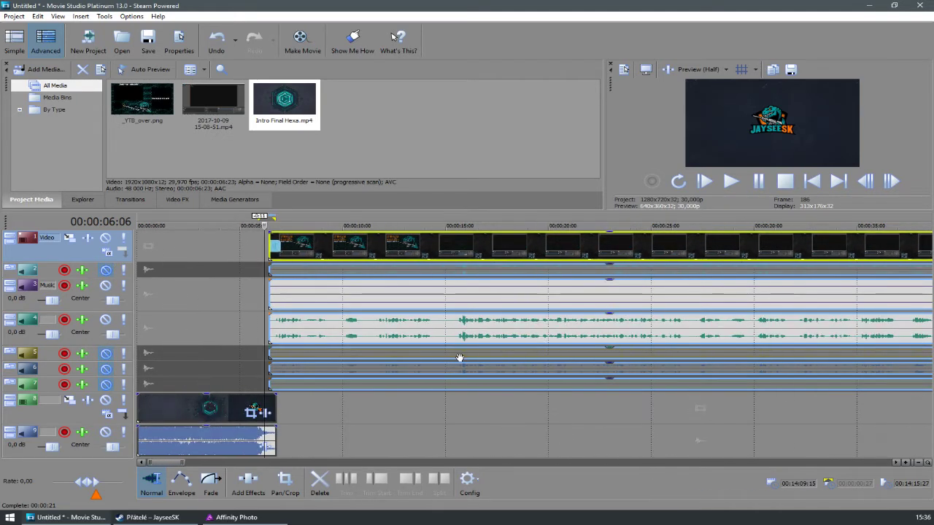
pyautogui.click(453, 241)
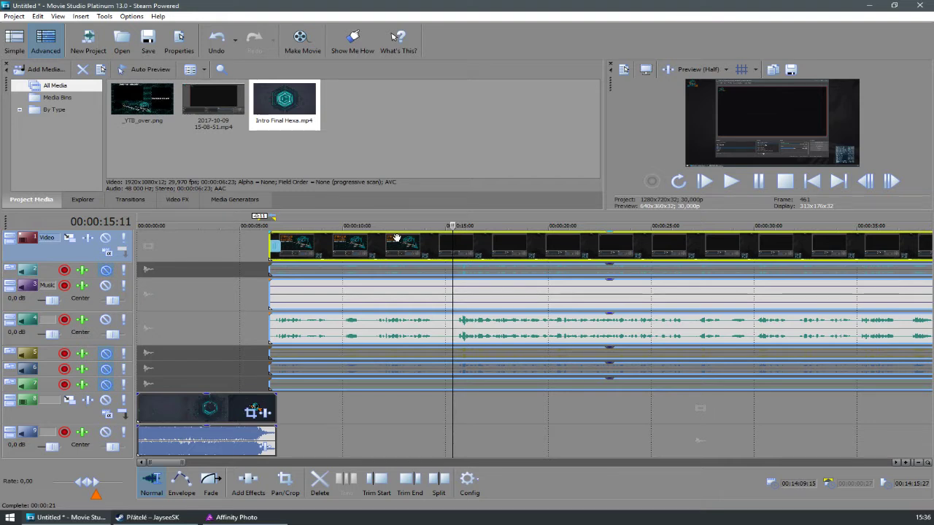
pyautogui.click(439, 219)
pyautogui.scroll(5, 450, 271)
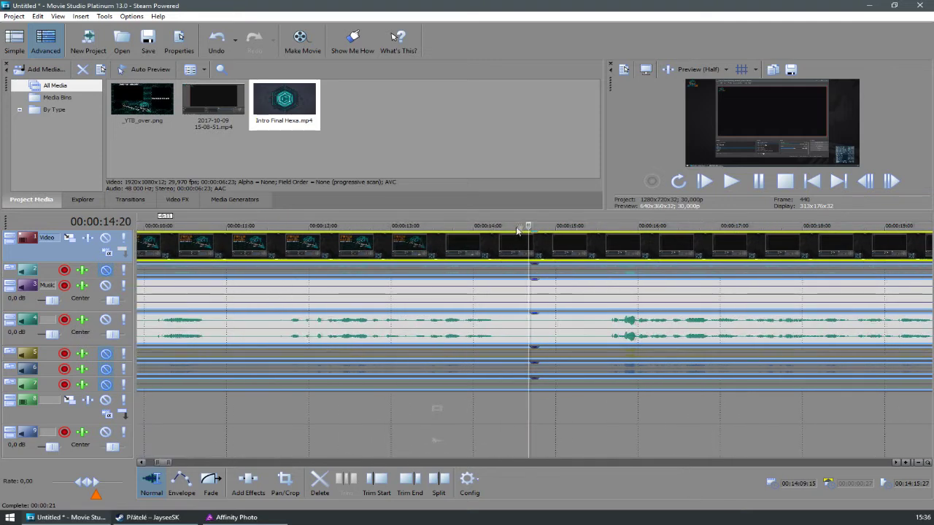
pyautogui.moveTo(546, 230); pyautogui.dragTo(476, 220)
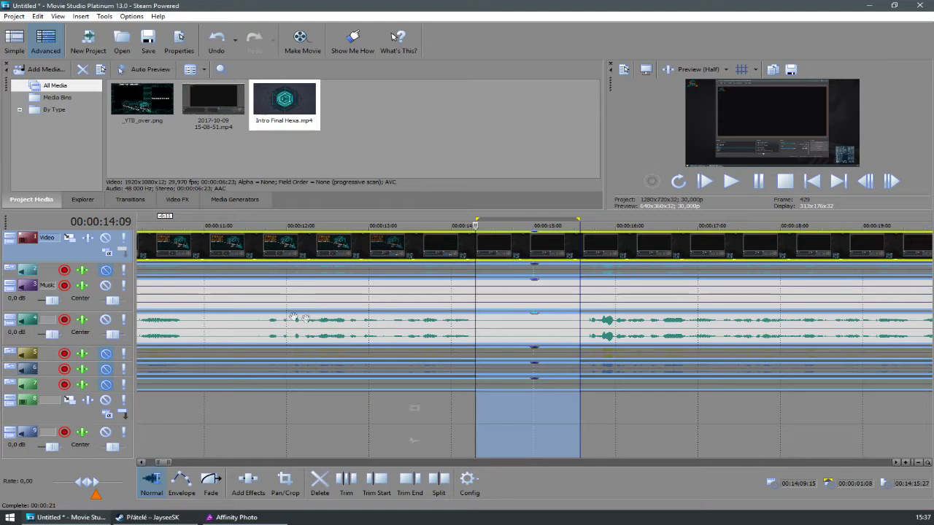
# Step: Mark the short pause in the speech as a time selection 23 frames long, ending at 00:00:11:19
pyautogui.moveTo(194, 221); pyautogui.dragTo(257, 224)
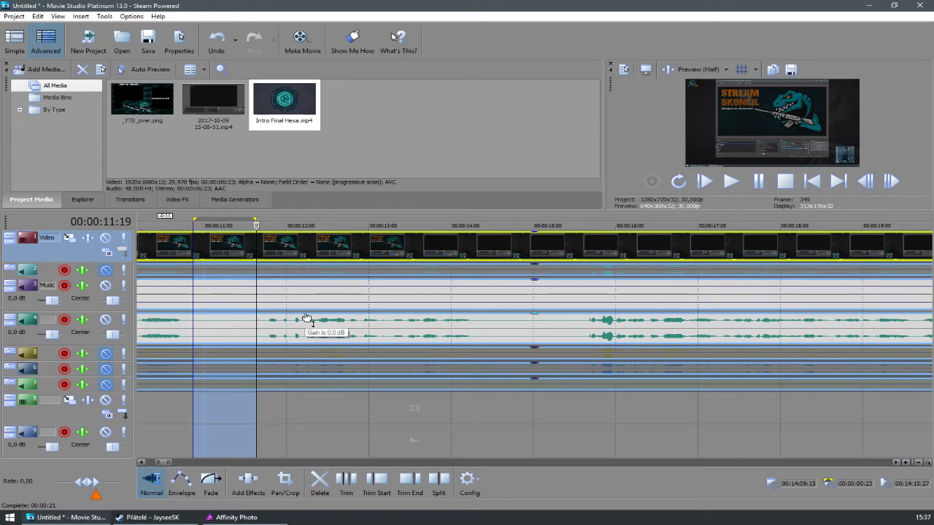
pyautogui.scroll(-2, 307, 318)
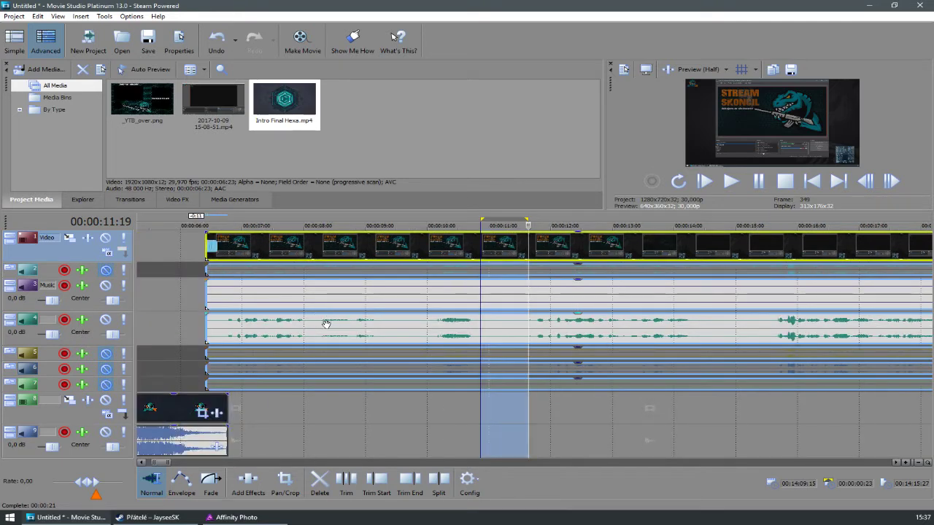
pyautogui.scroll(-2, 326, 323)
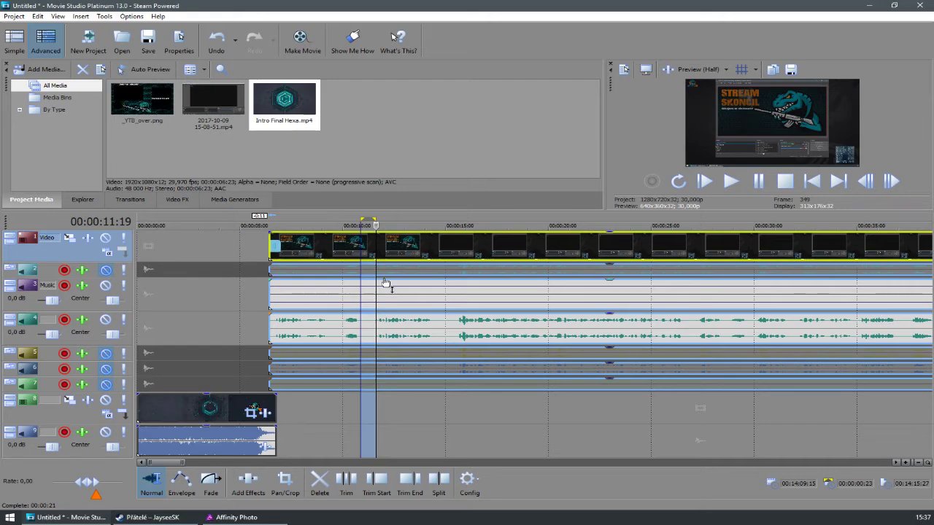
# Step: Split the recording at 00:14:13:18, where the speech ends, and delete the leftover tail on all its tracks
pyautogui.moveTo(165, 462); pyautogui.dragTo(782, 438)
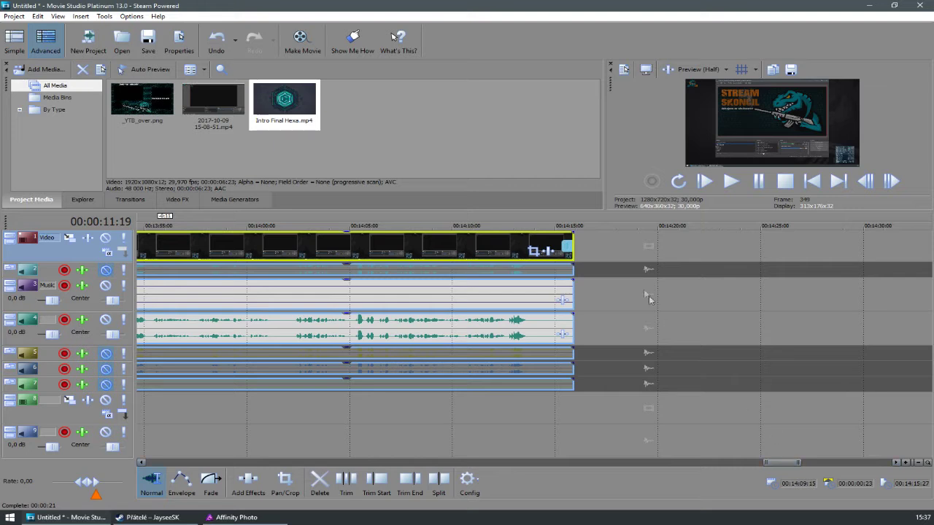
pyautogui.click(575, 226)
pyautogui.click(526, 226)
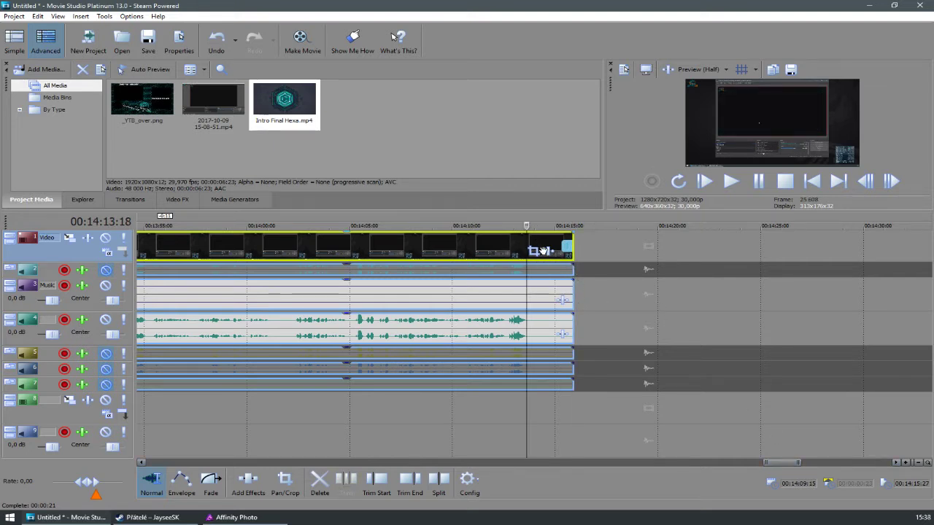
pyautogui.press('s')
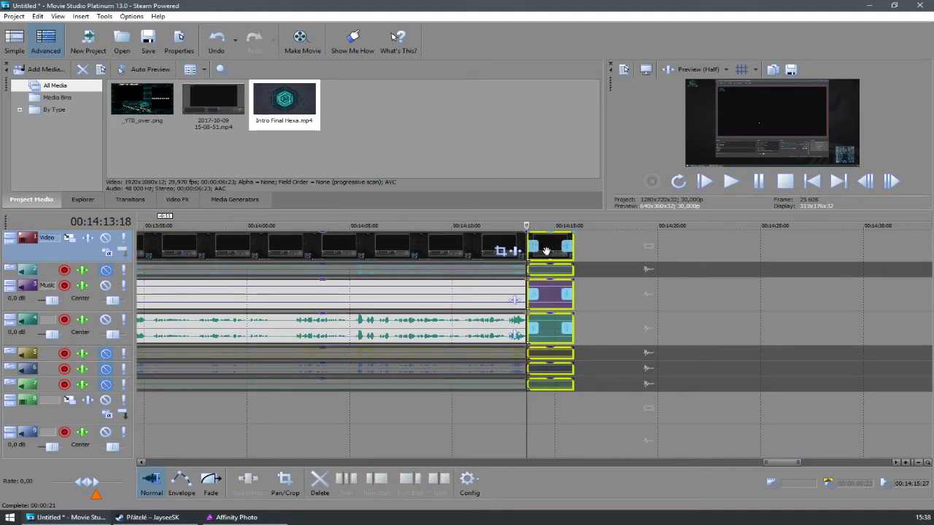
pyautogui.click(434, 256)
pyautogui.click(546, 251)
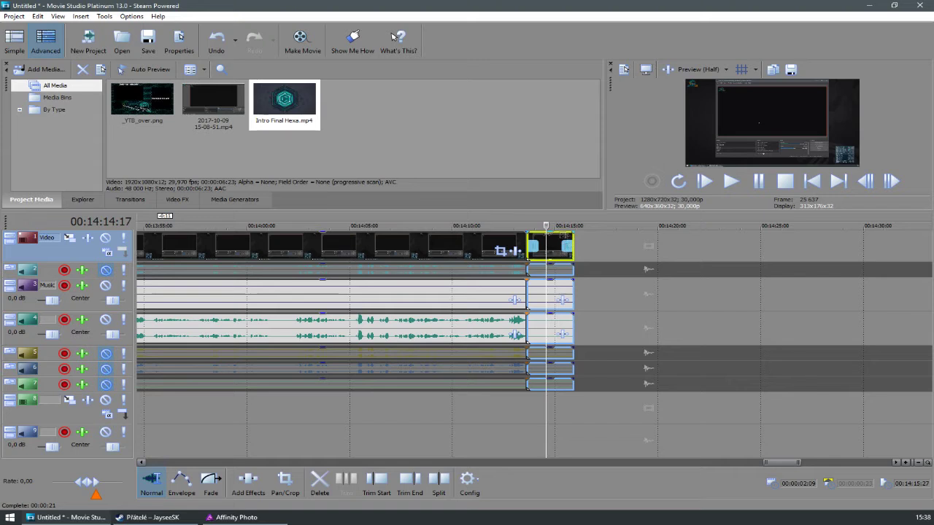
pyautogui.press('Delete')
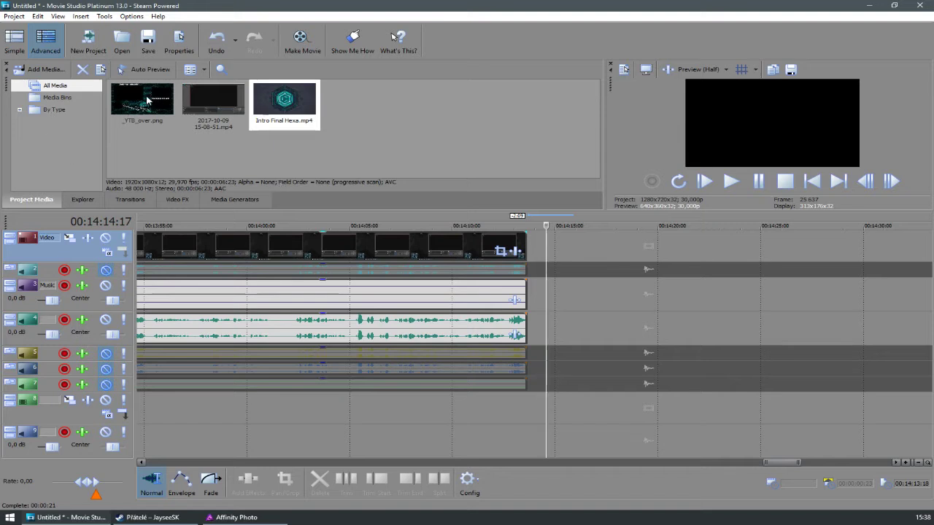
# Step: Place _YTB_over.png on track 8 and extend it to 11 seconds, ending exactly where the recording ends
pyautogui.moveTo(142, 102); pyautogui.dragTo(461, 384)
pyautogui.moveTo(412, 403); pyautogui.dragTo(302, 406)
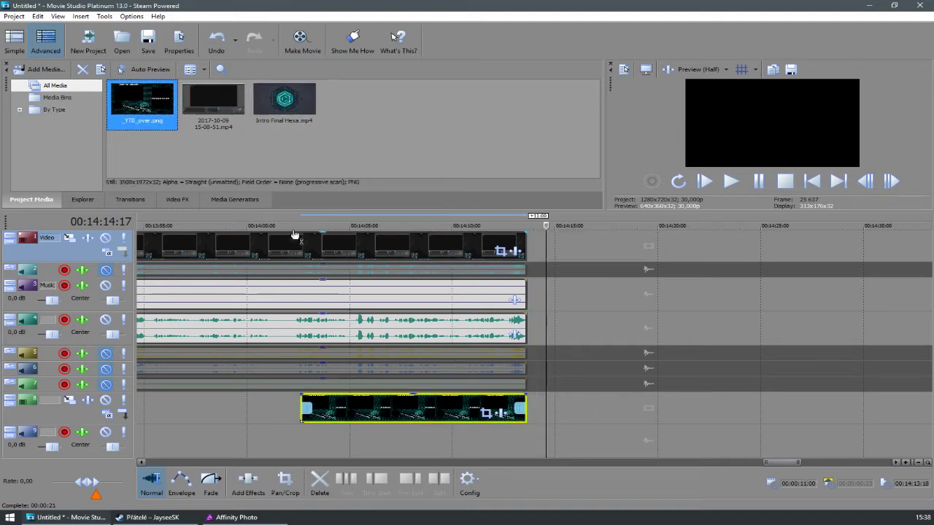
pyautogui.click(295, 230)
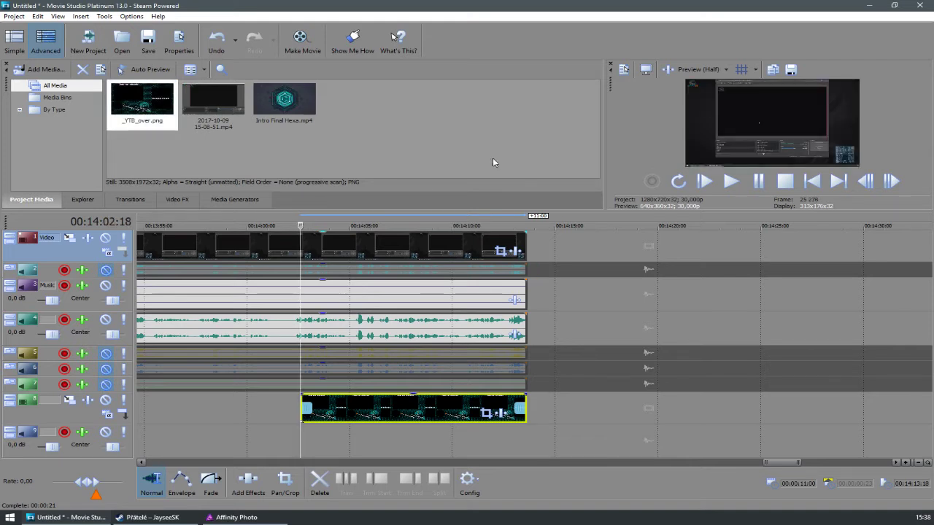
# Step: View the end-screen image in full screen and move its clip back so it ends together with the recording
pyautogui.click(646, 70)
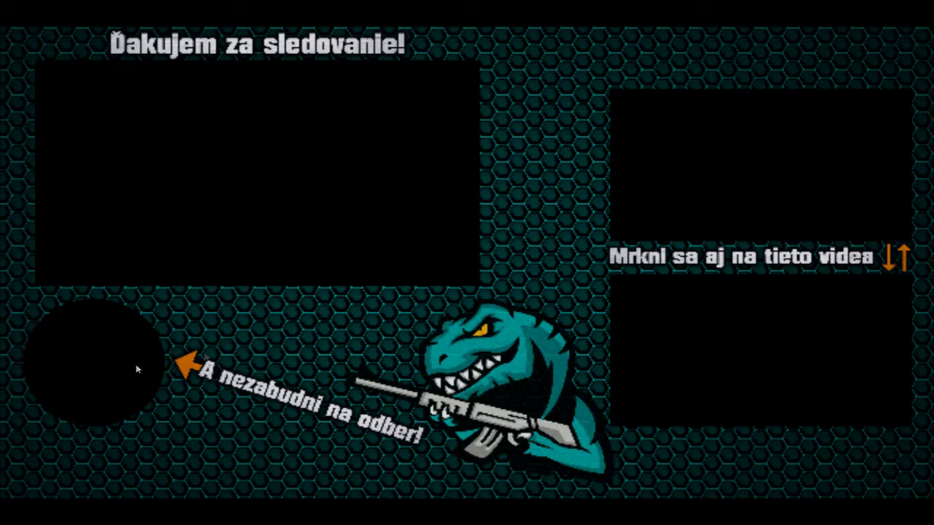
pyautogui.press('Escape')
pyautogui.moveTo(550, 403); pyautogui.dragTo(400, 395)
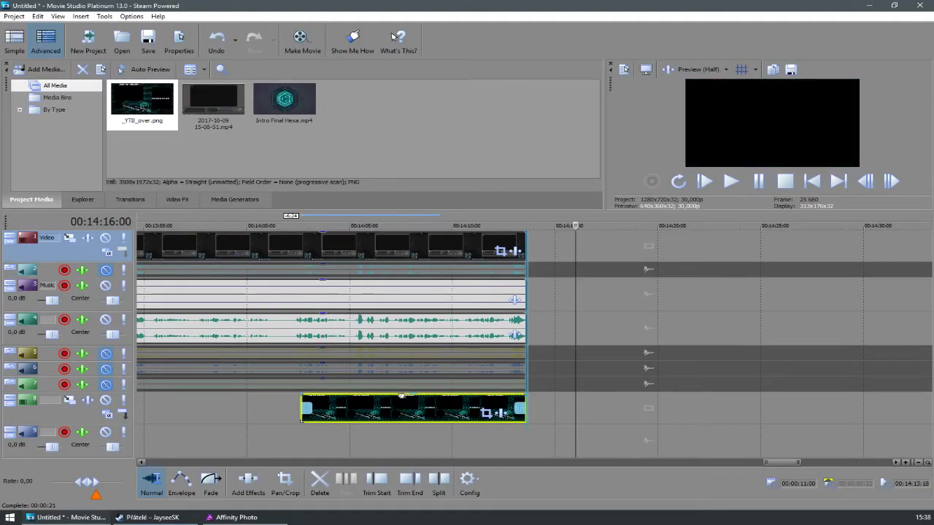
# Step: Split the recording on all its tracks at 00:14:02:18, where the end-screen image begins
pyautogui.click(294, 226)
pyautogui.click(301, 227)
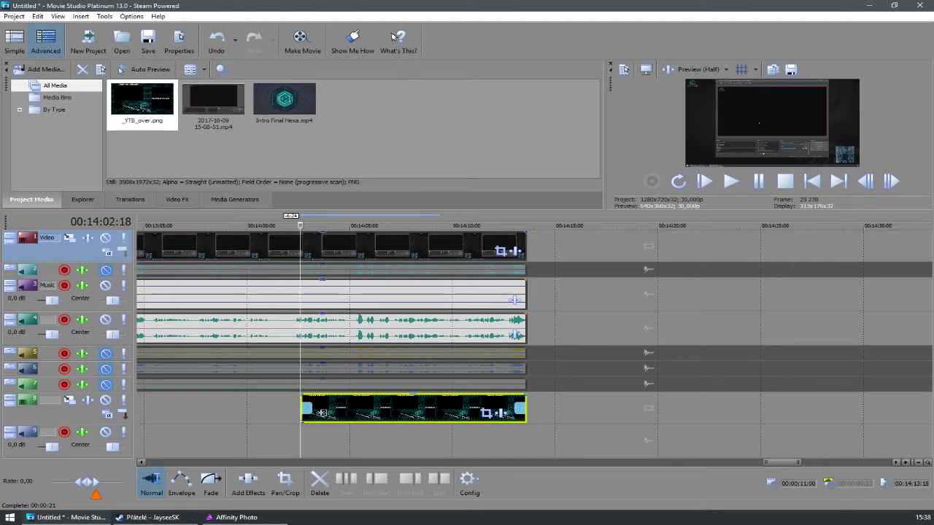
pyautogui.click(300, 244)
pyautogui.press('s')
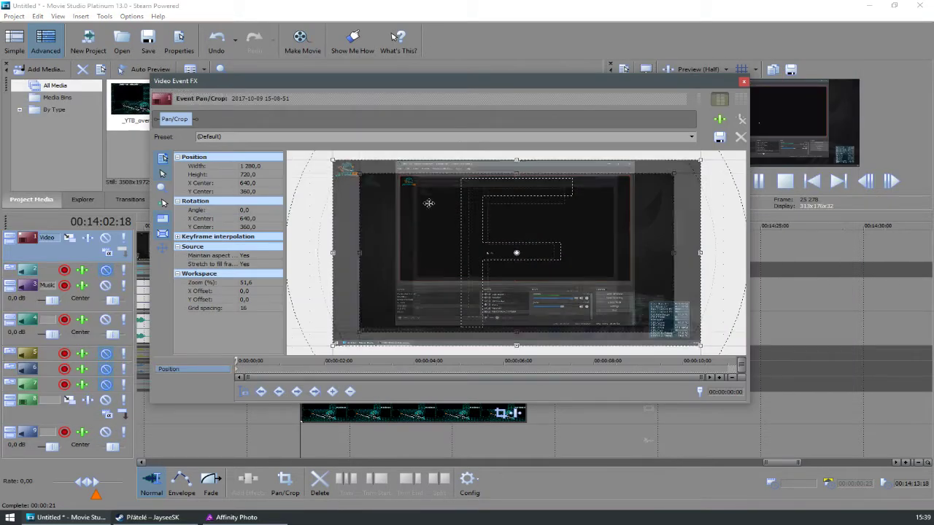
pyautogui.click(744, 81)
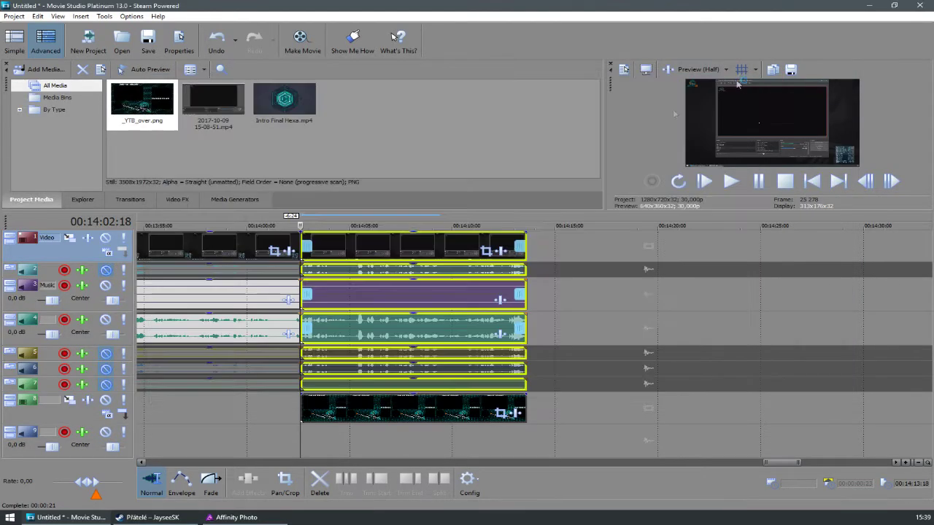
# Step: Shrink the picture of the recording's last piece with Pan/Crop, enlarging the crop frame to about 2977 × 1674.5
pyautogui.click(487, 252)
pyautogui.scroll(-5, 444, 253)
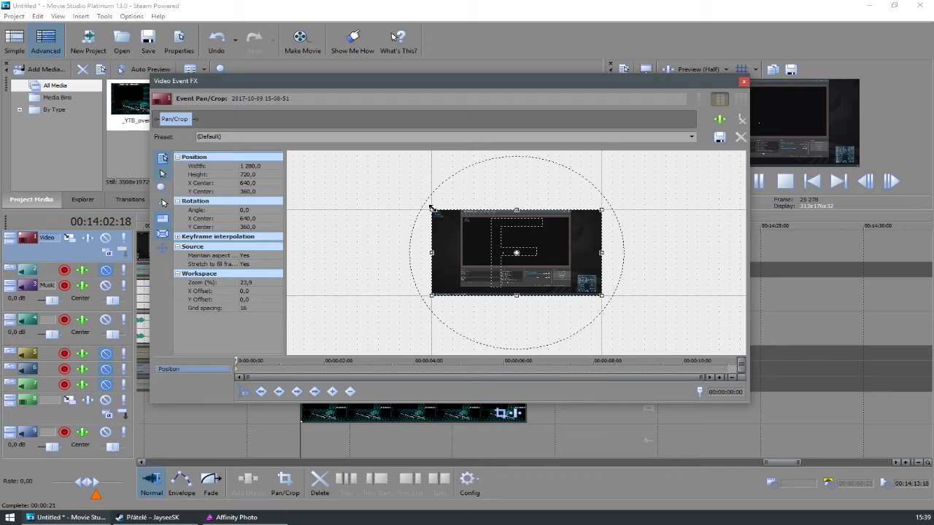
pyautogui.moveTo(431, 208); pyautogui.dragTo(318, 139)
pyautogui.moveTo(487, 83); pyautogui.dragTo(398, 94)
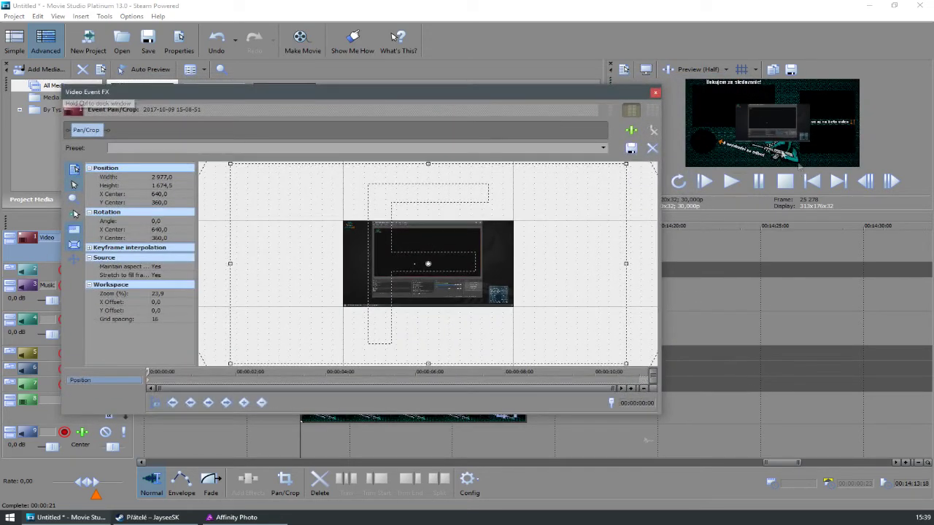
# Step: Fit the shrunken picture into the end screen's large frame, with crop width about 2718.8, X center about 1254.4 and Y center about 644.2
pyautogui.moveTo(438, 244); pyautogui.dragTo(513, 282)
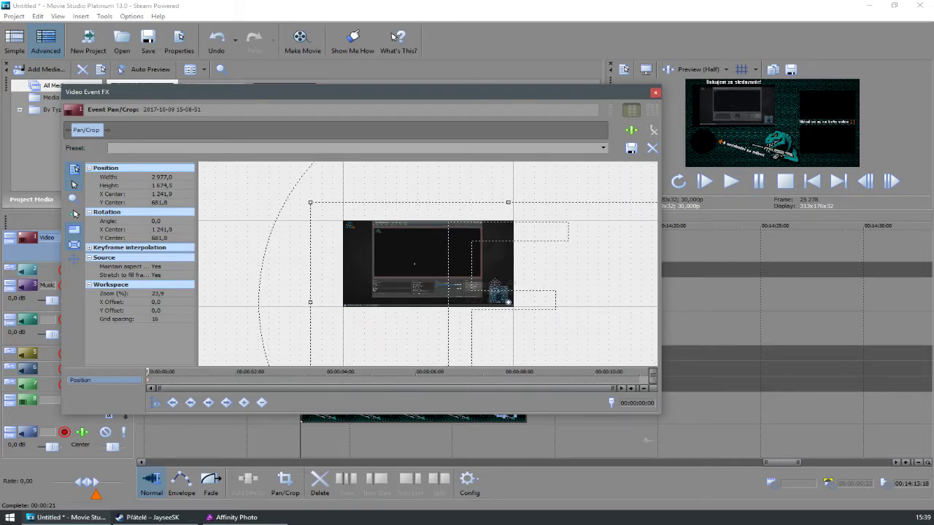
pyautogui.moveTo(311, 203); pyautogui.dragTo(320, 211)
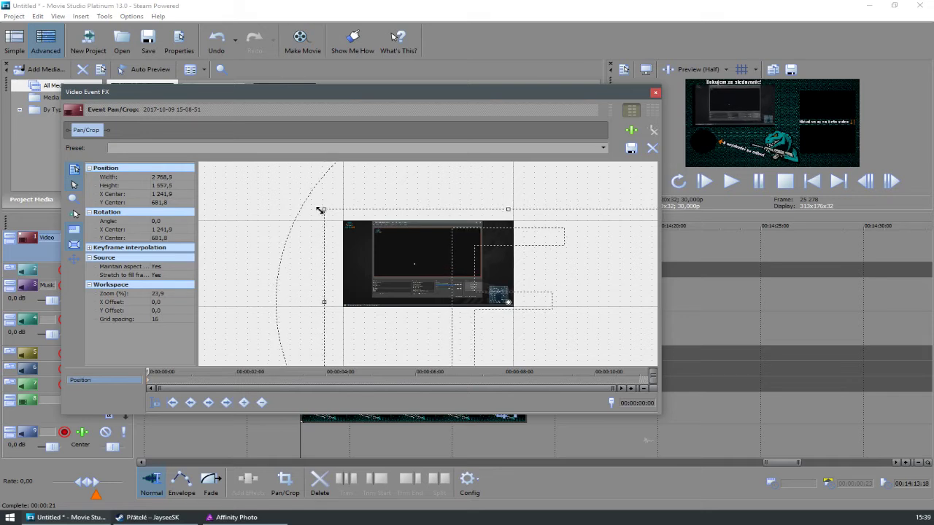
pyautogui.moveTo(373, 233); pyautogui.dragTo(373, 231)
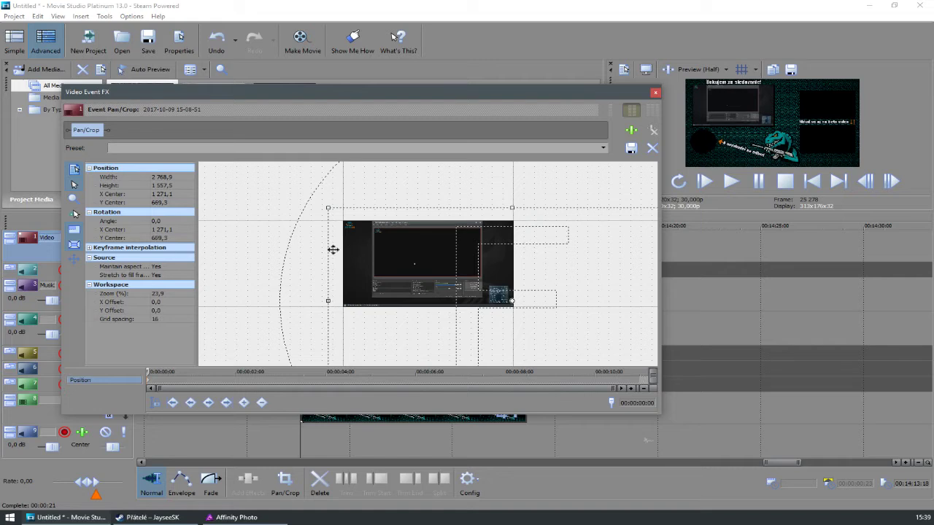
pyautogui.moveTo(328, 211); pyautogui.dragTo(348, 216)
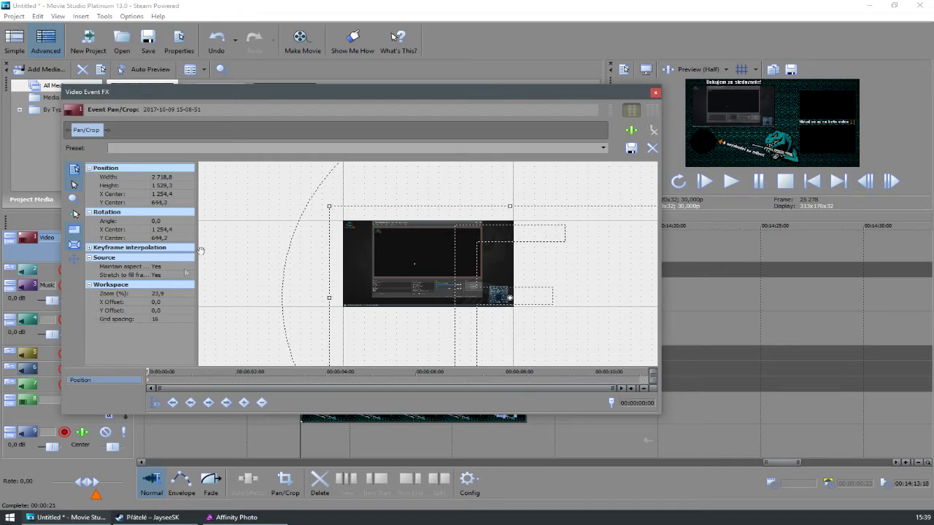
# Step: Animate the shrink over about one second, with the starting Pan/Crop keyframe at width 1280, height 720, X center 640 and Y center 360
pyautogui.click(158, 371)
pyautogui.click(159, 177)
pyautogui.write('1')
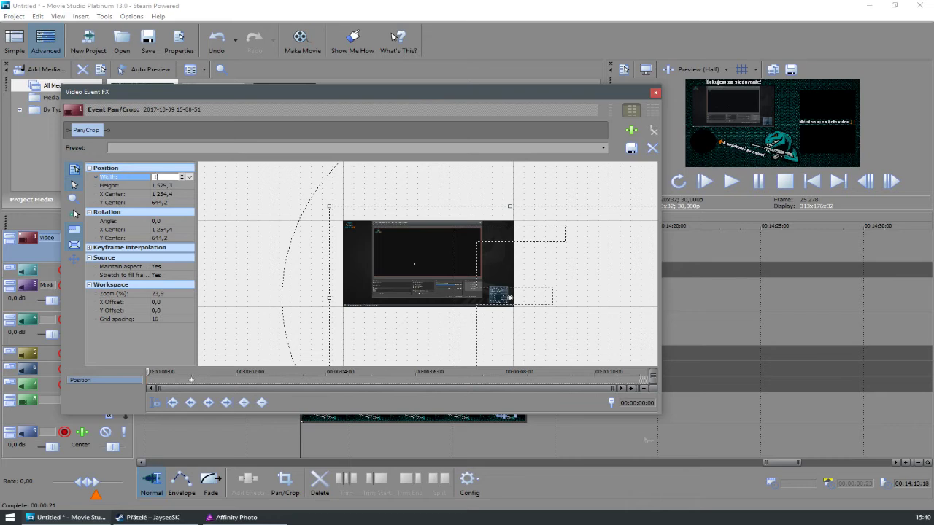
pyautogui.press('Tab')
pyautogui.press('Tab')
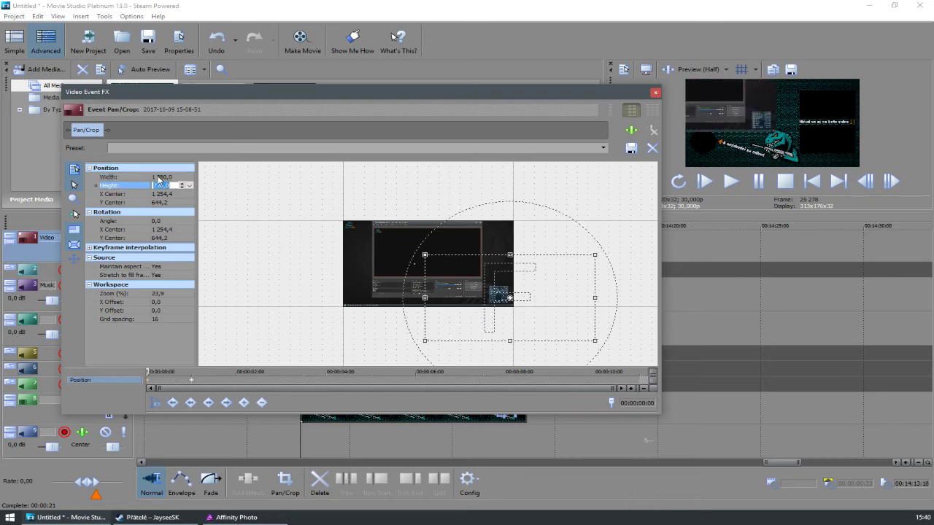
pyautogui.write('640')
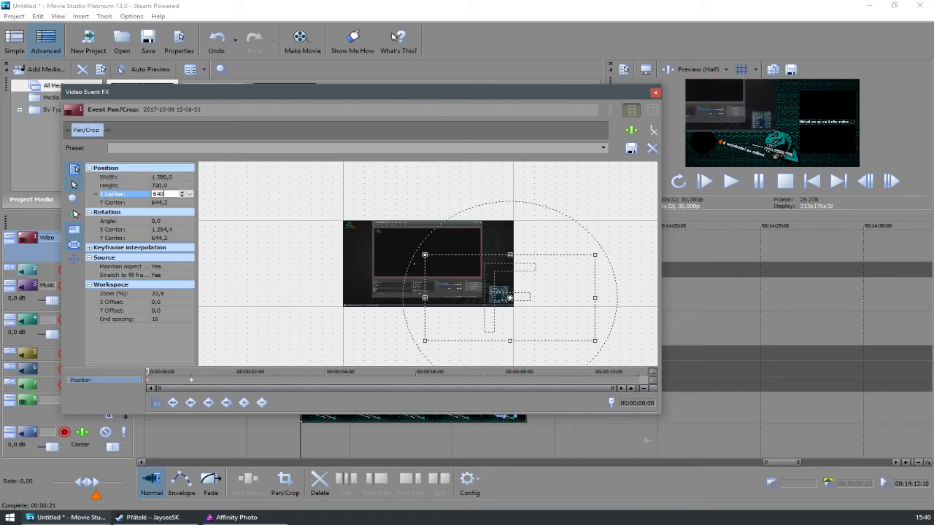
pyautogui.press('Tab')
pyautogui.write('360')
pyautogui.press('Tab')
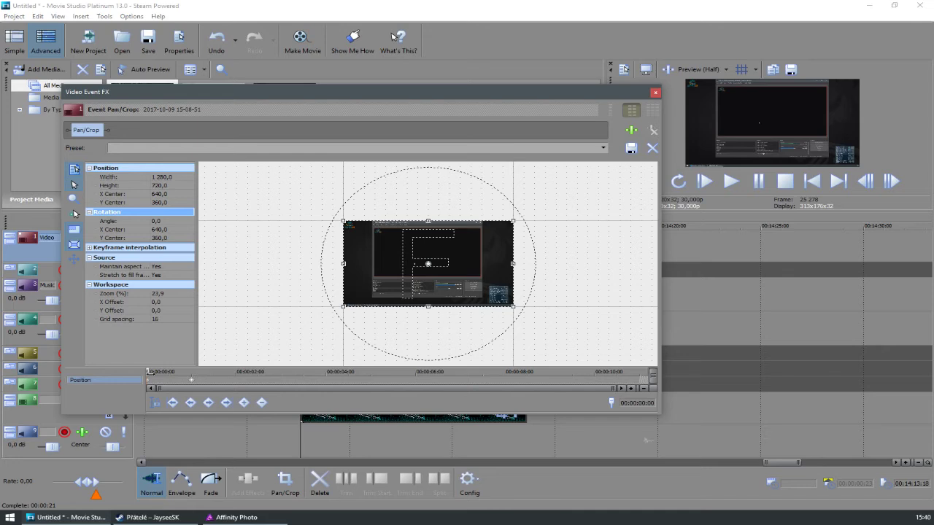
pyautogui.click(655, 92)
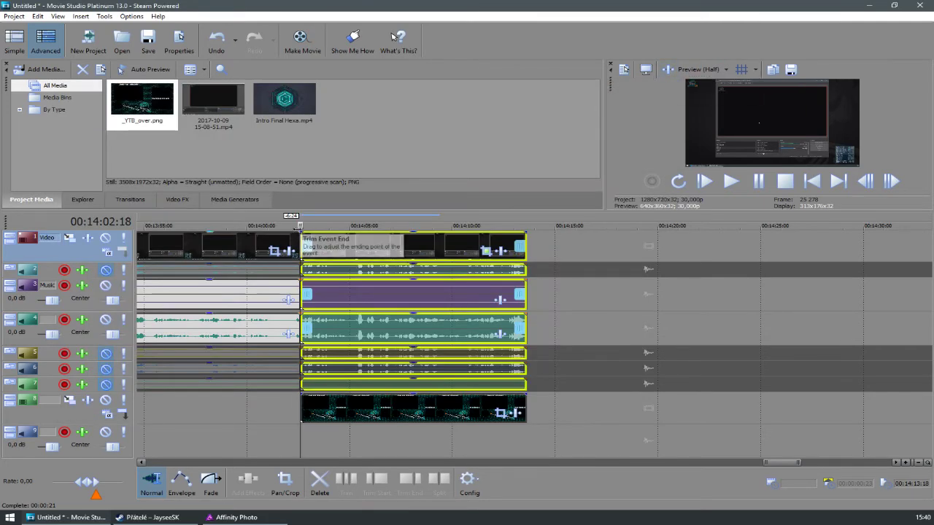
# Step: Play back the end-screen transition from 00:14:02:18 to check the recording's shrink animation
pyautogui.click(304, 226)
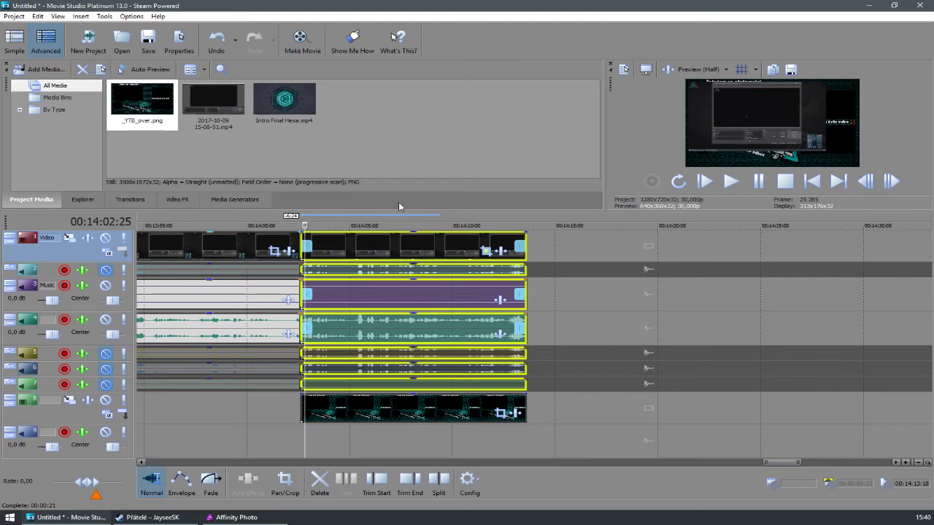
pyautogui.moveTo(305, 225)
pyautogui.mouseDown()
pyautogui.moveTo(253, 224)
pyautogui.moveTo(300, 225)
pyautogui.mouseUp()
pyautogui.press('space')
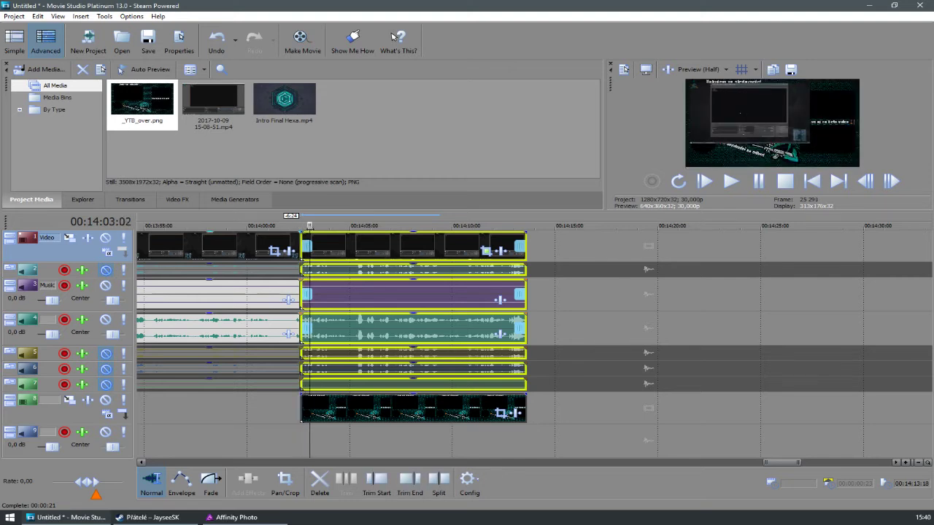
pyautogui.press('Return')
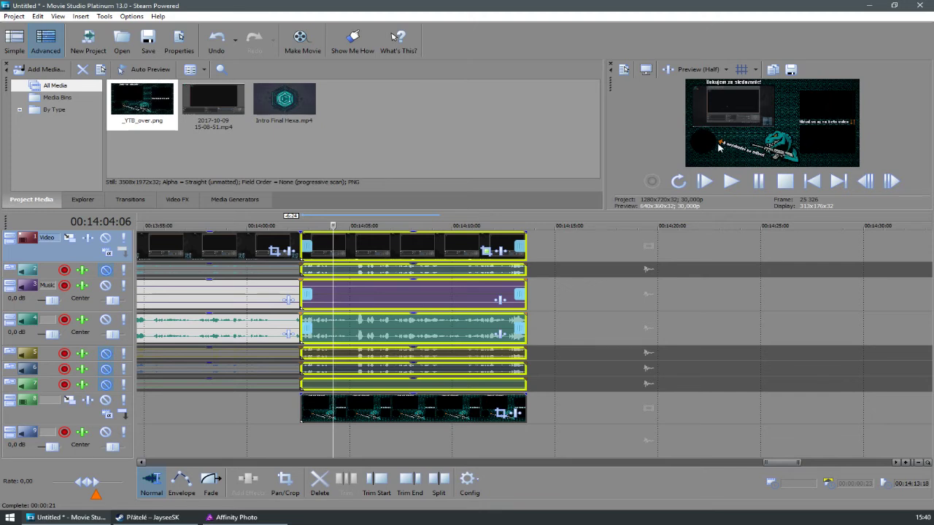
pyautogui.press('space')
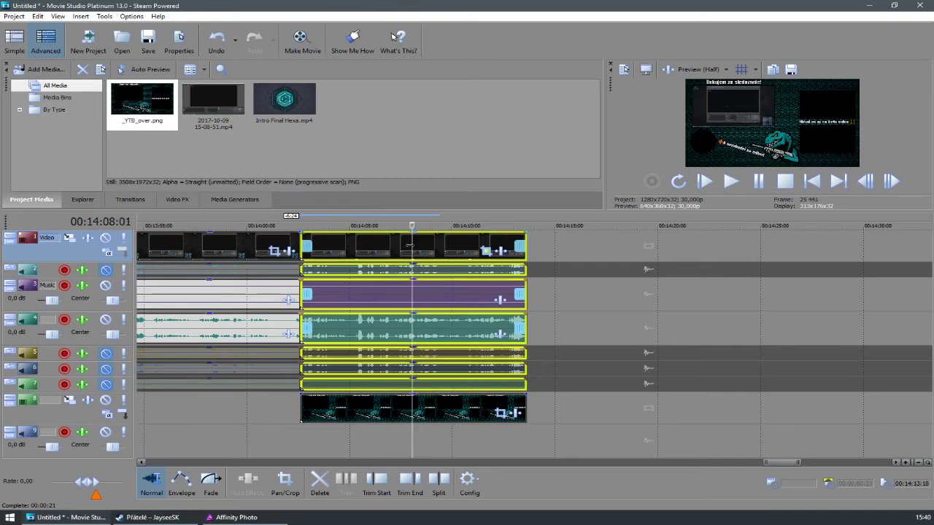
# Step: Select all events and mark the whole project from 00:00:00:00 to 00:14:13:18 as the time selection
pyautogui.scroll(-5, 436, 239)
pyautogui.scroll(-3, 436, 238)
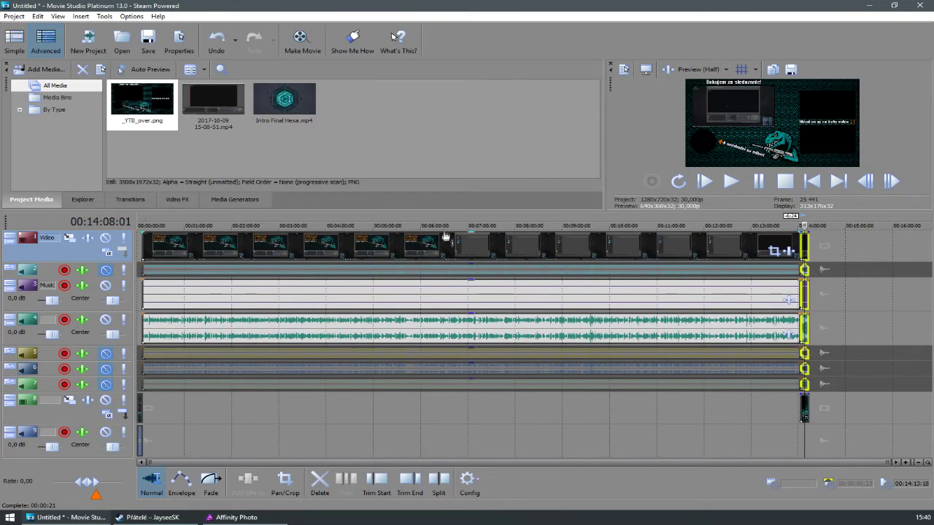
pyautogui.click(496, 239)
pyautogui.hotkey('ctrl', 'a')
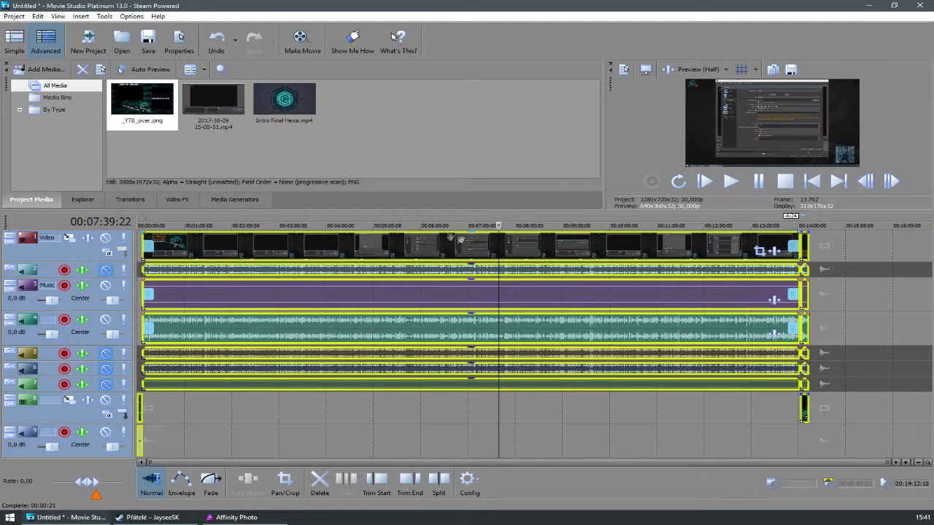
pyautogui.click(394, 231)
pyautogui.moveTo(394, 231); pyautogui.dragTo(138, 225)
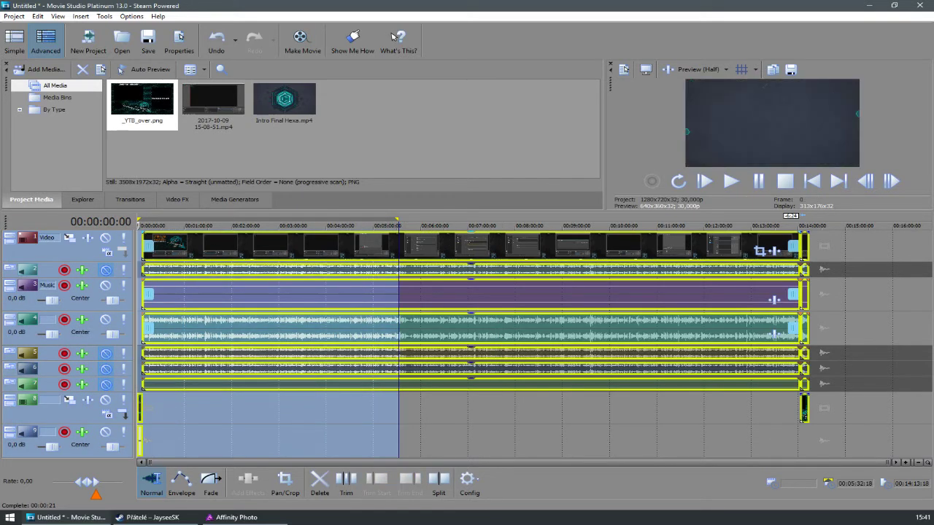
pyautogui.moveTo(400, 219); pyautogui.dragTo(809, 219)
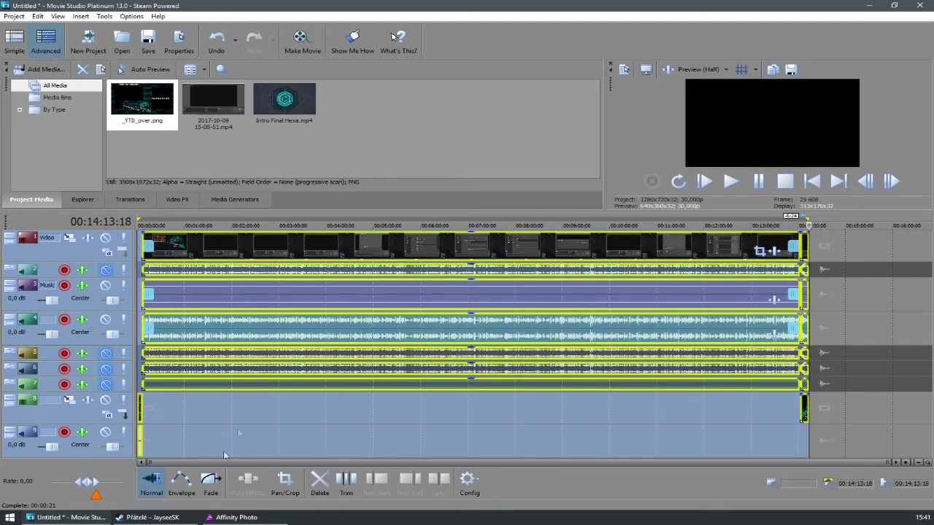
# Step: Start making a movie saved to the hard drive in E:\Zostrihane and bring up its advanced render options
pyautogui.click(298, 45)
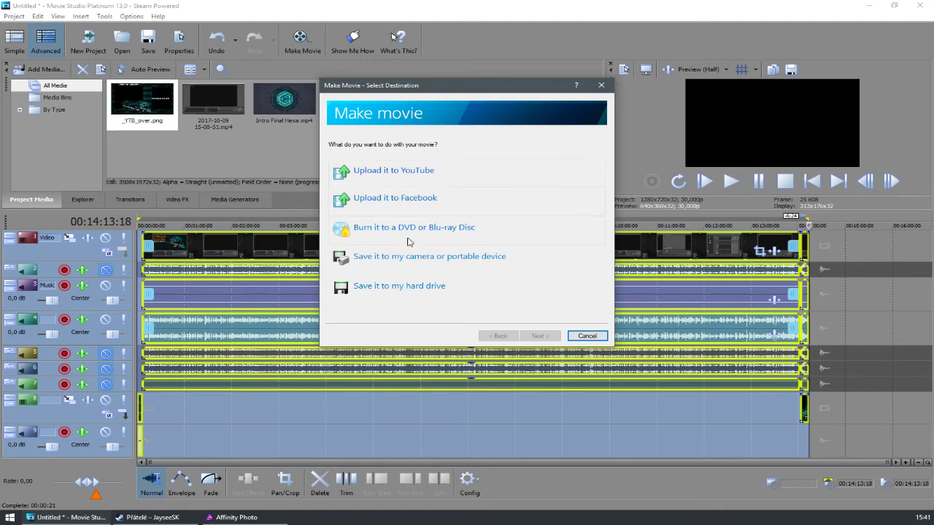
pyautogui.click(410, 285)
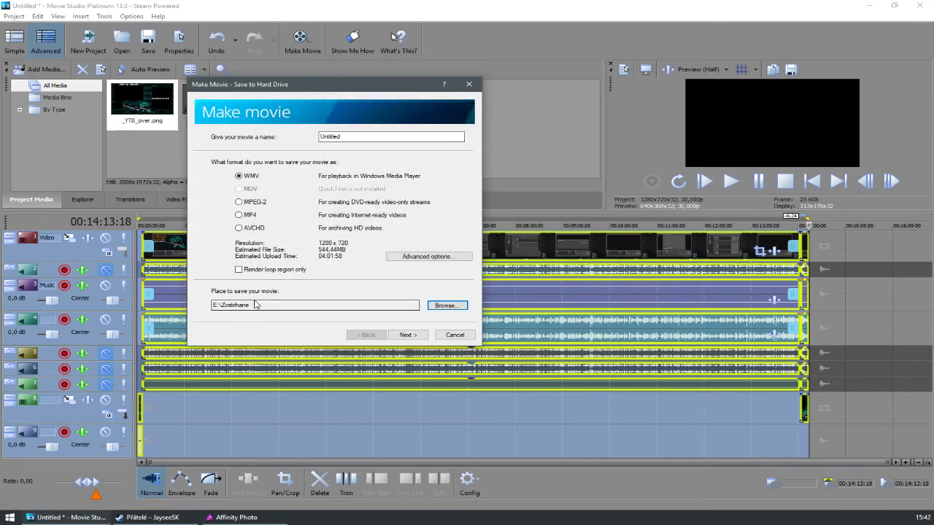
pyautogui.moveTo(267, 307); pyautogui.dragTo(199, 310)
pyautogui.click(260, 306)
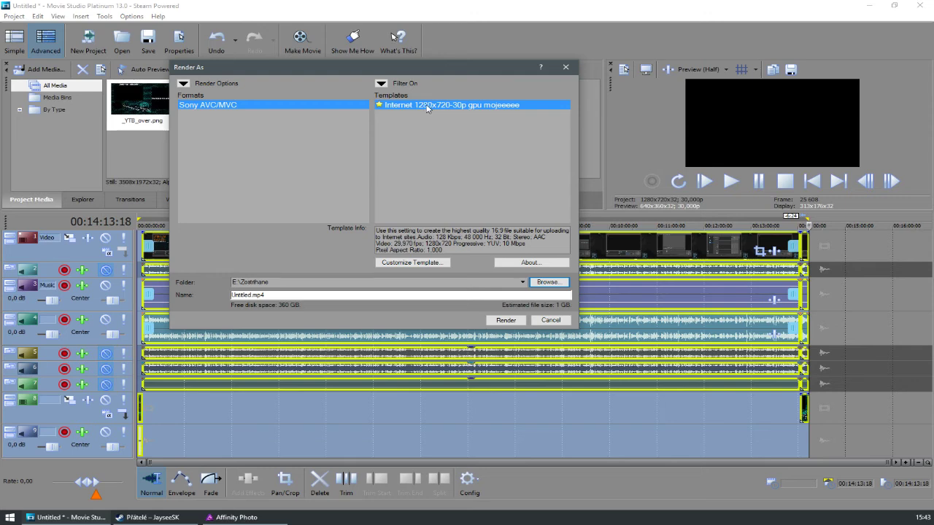
# Step: Customize the Sony AVC/MVC template "Internet 1280x720-30p gpu mojeeeee", choosing "Render using GPU if available" as the encode mode
pyautogui.click(412, 262)
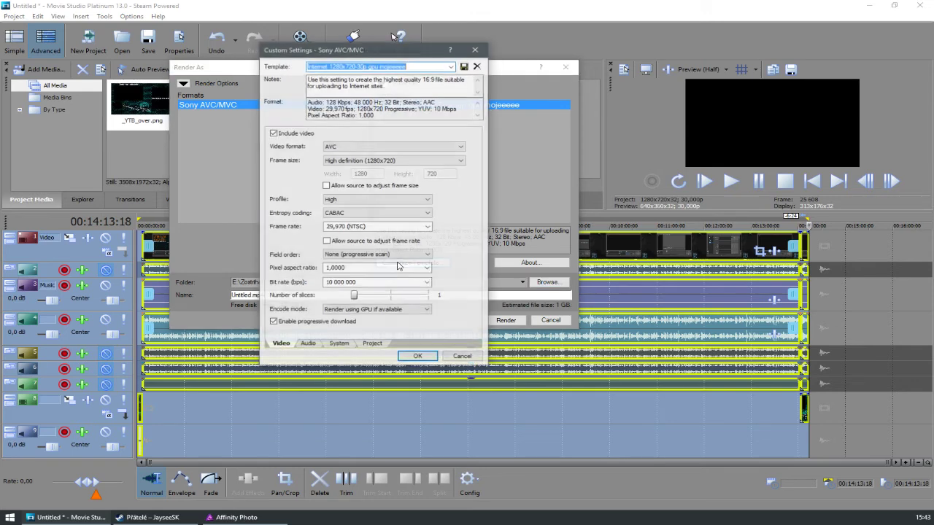
pyautogui.moveTo(369, 57); pyautogui.dragTo(271, 90)
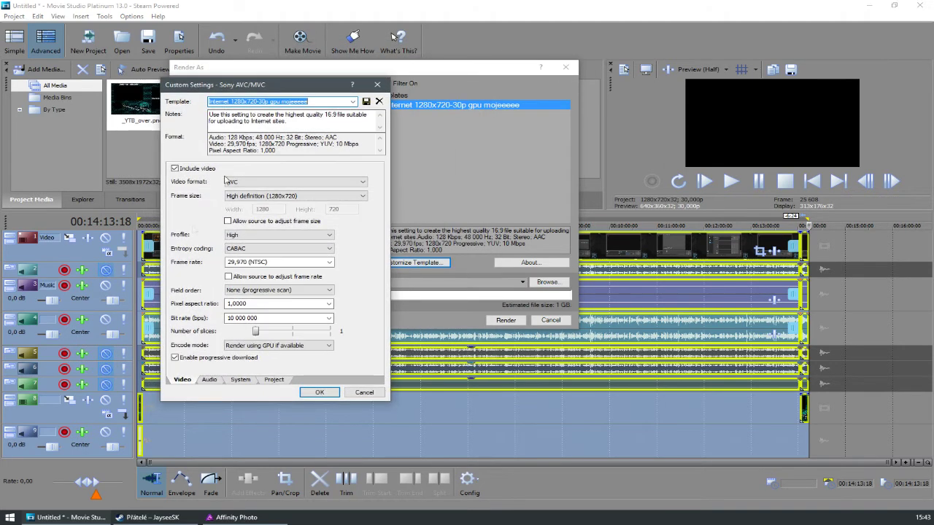
pyautogui.click(235, 183)
pyautogui.click(234, 190)
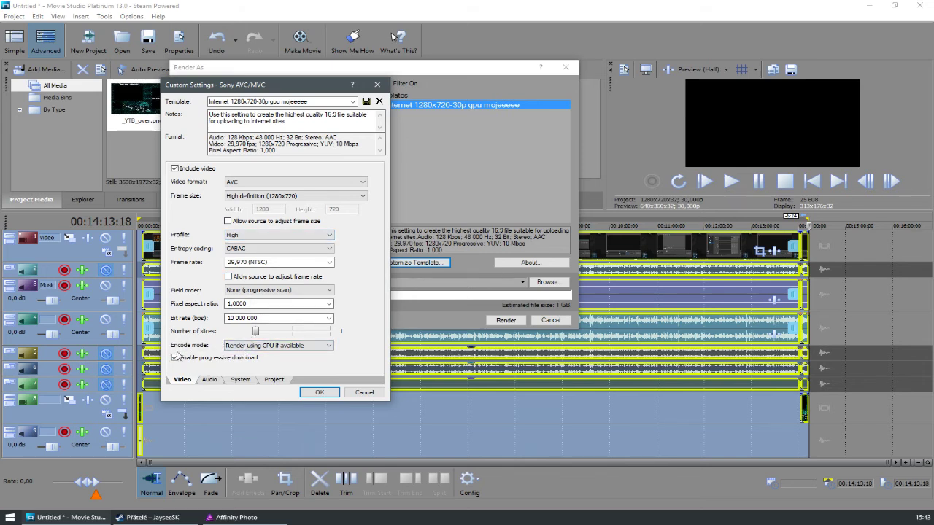
pyautogui.click(260, 346)
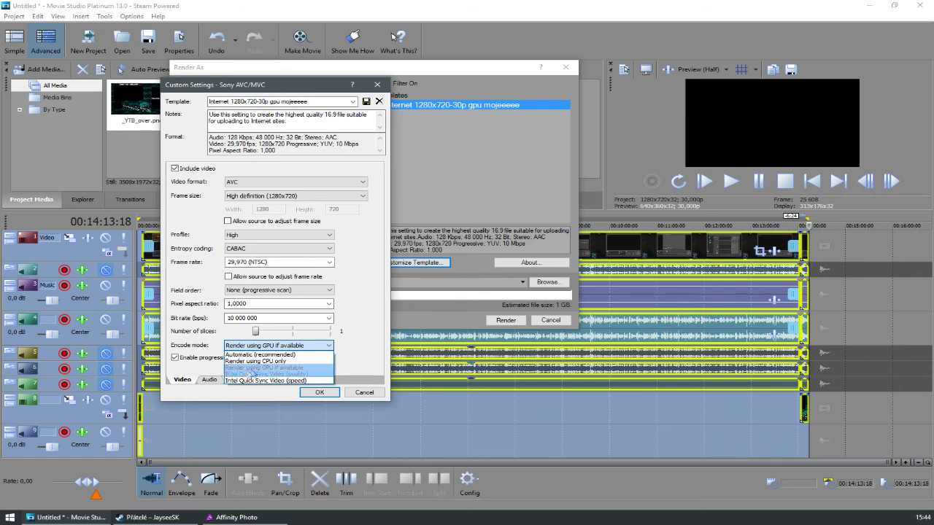
pyautogui.click(257, 369)
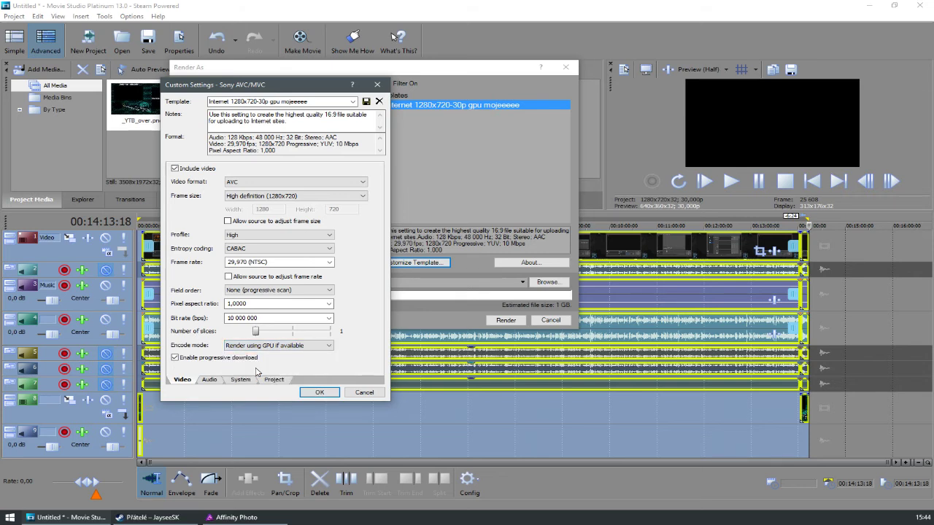
# Step: Review the template's audio, system and project settings, return to the video settings and accept the template
pyautogui.click(209, 379)
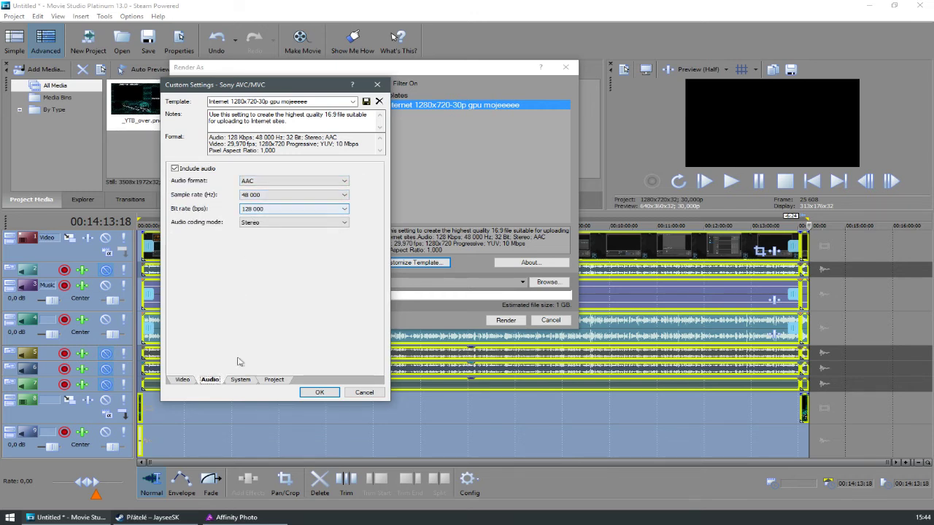
pyautogui.click(241, 381)
pyautogui.click(276, 380)
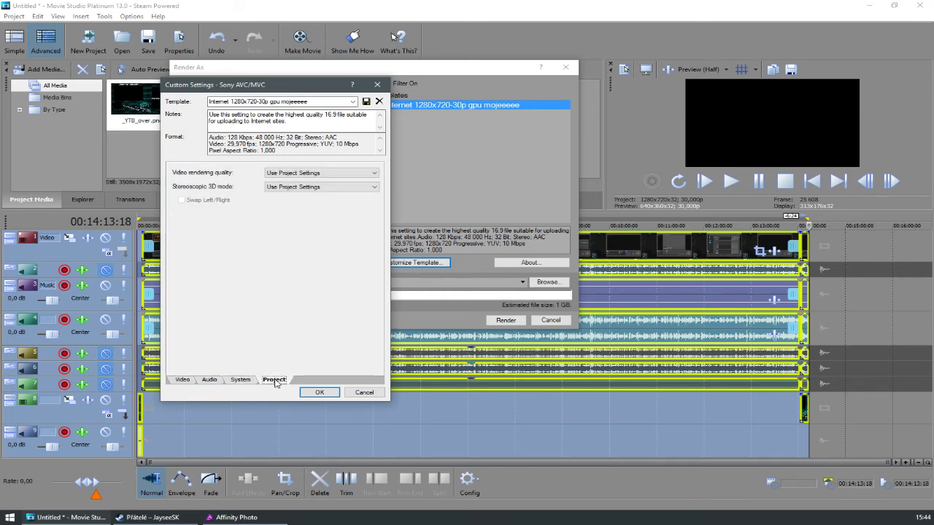
pyautogui.click(182, 381)
pyautogui.click(318, 393)
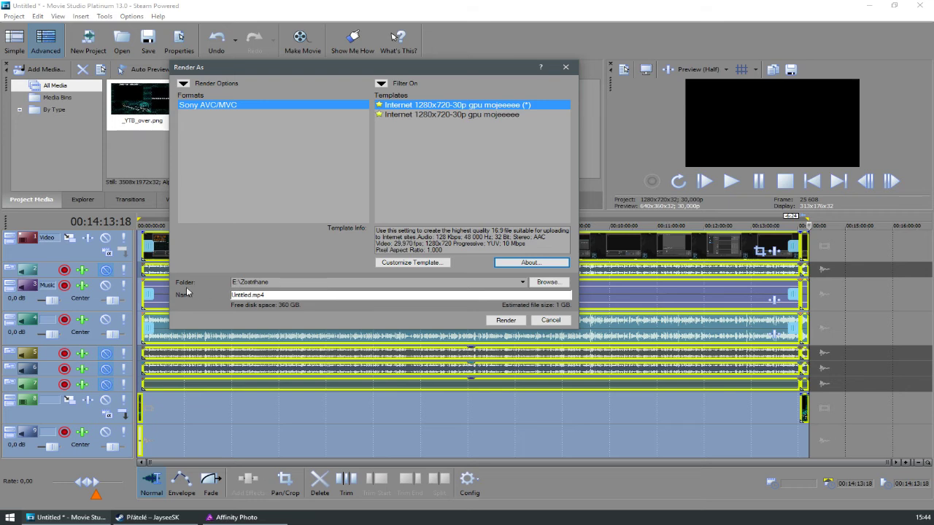
# Step: Enter AkoNatacam01 as the output file name, then dismiss the render setup without rendering
pyautogui.click(233, 285)
pyautogui.click(265, 295)
pyautogui.doubleClick(251, 295)
pyautogui.write('AkoNataca')
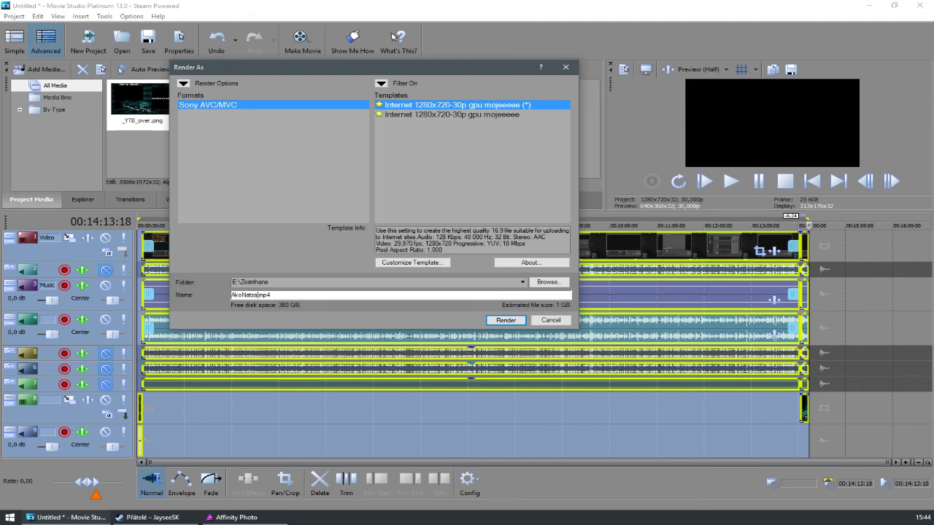
pyautogui.write('m012')
pyautogui.press('BackSpace')
pyautogui.click(551, 320)
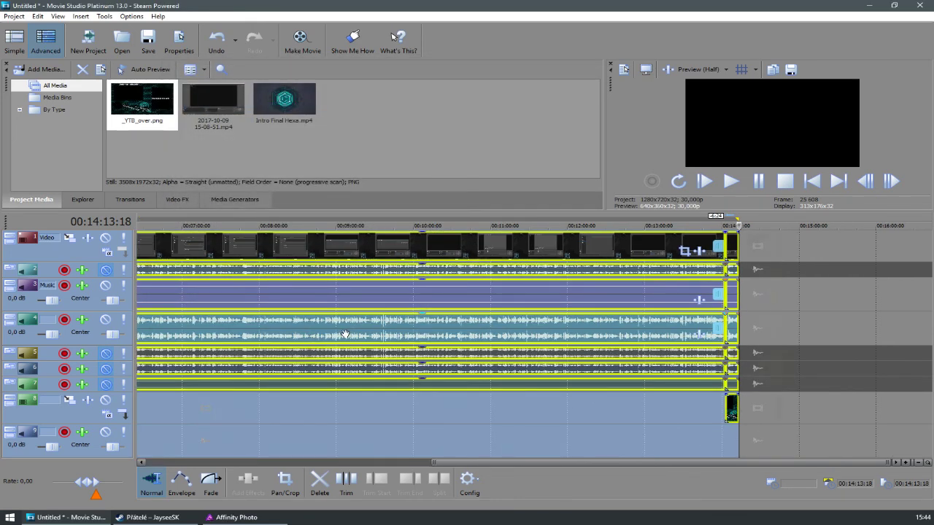